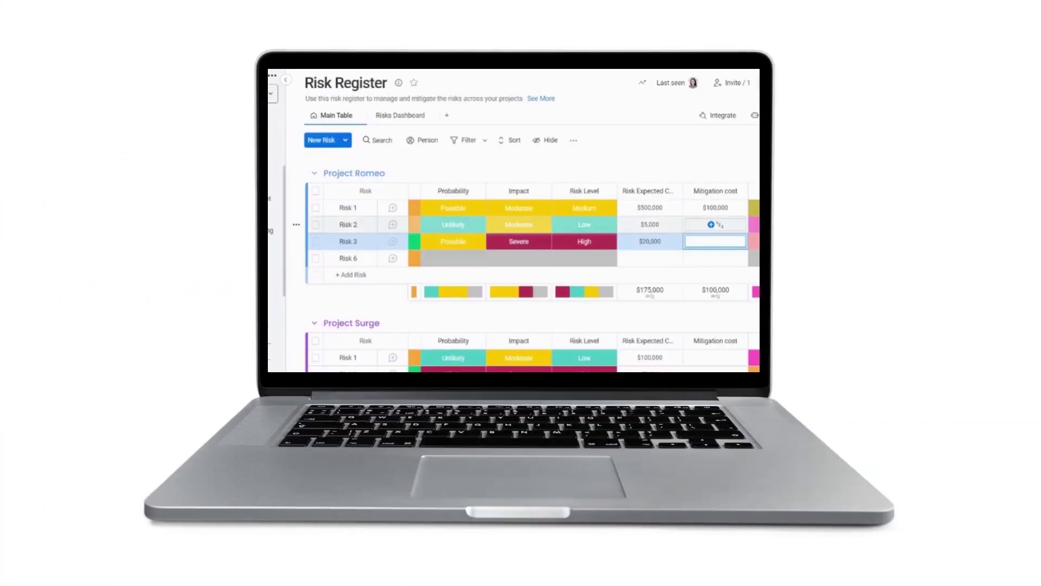
Step: Look over the Risk Register table and dashboard charts, then choose New > Choose from templates
{"action": "left_click", "coordinate": [716, 224]}
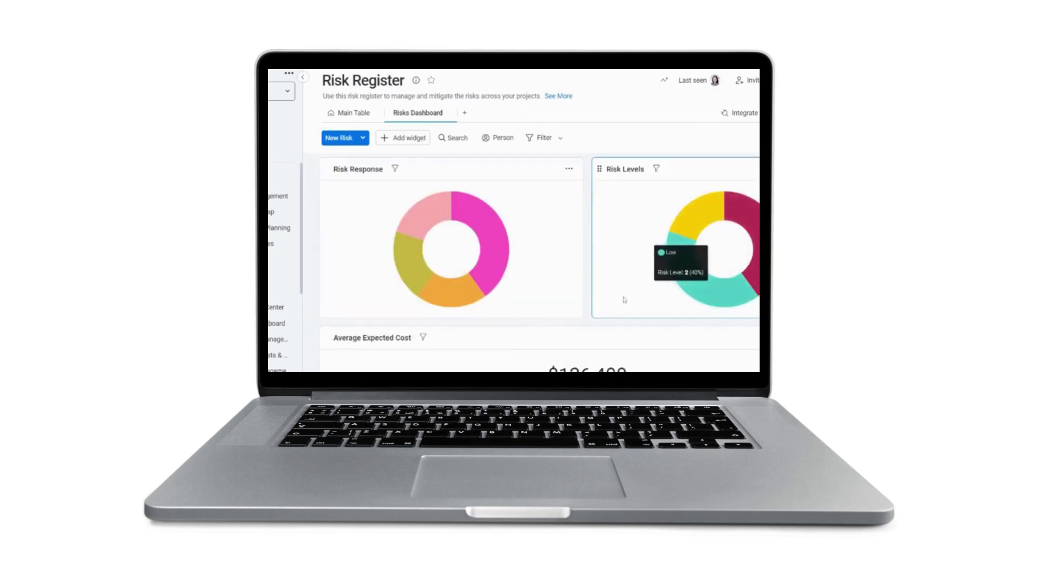
{"action": "scroll", "coordinate": [625, 300], "scroll_direction": "down", "scroll_amount": 2}
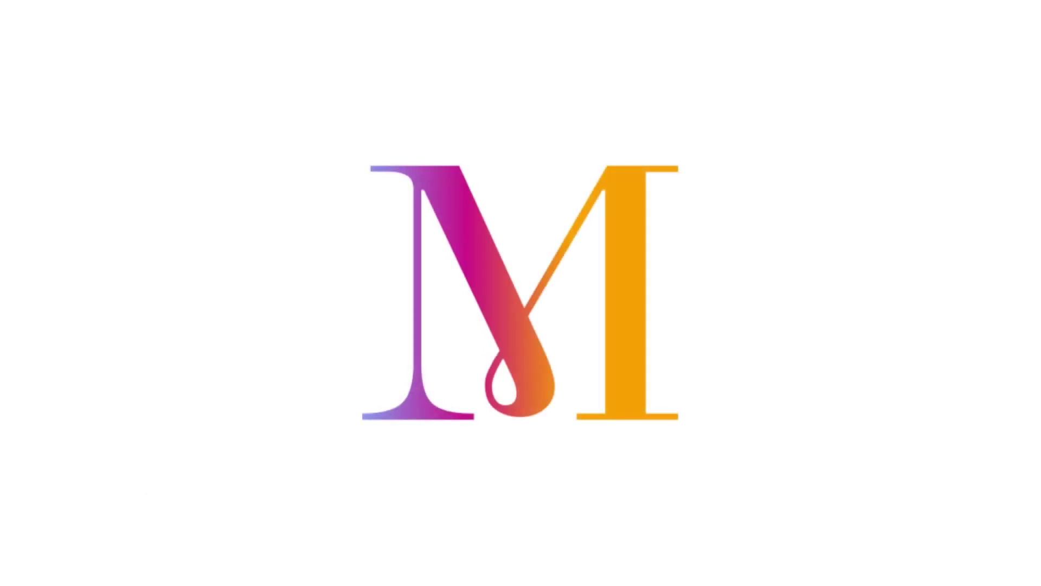
{"action": "left_click", "coordinate": [339, 196]}
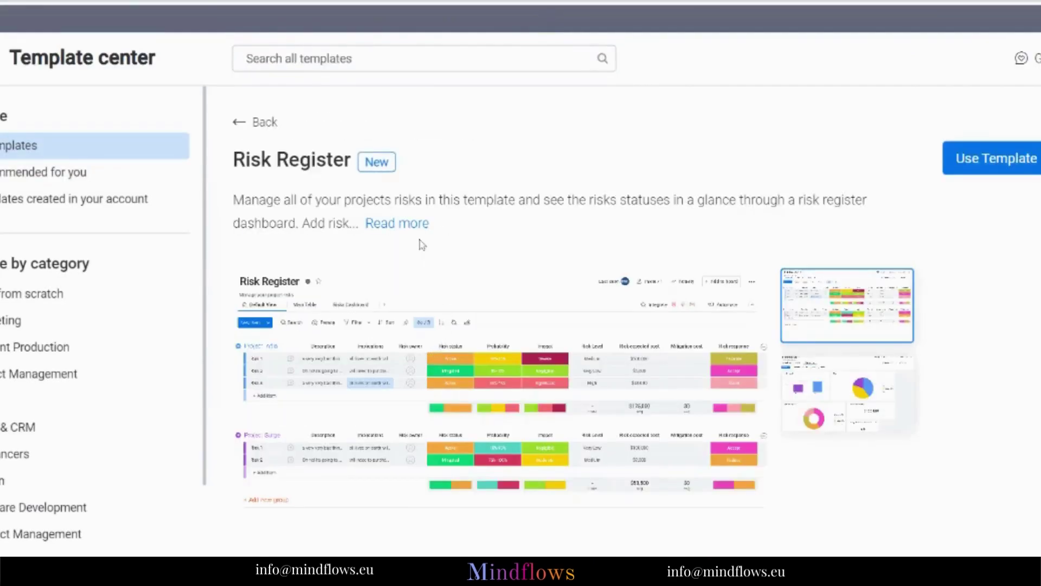
Step: Read the Risk Register template's full description, preview its dashboard, and create the board from it
{"action": "left_click", "coordinate": [413, 226]}
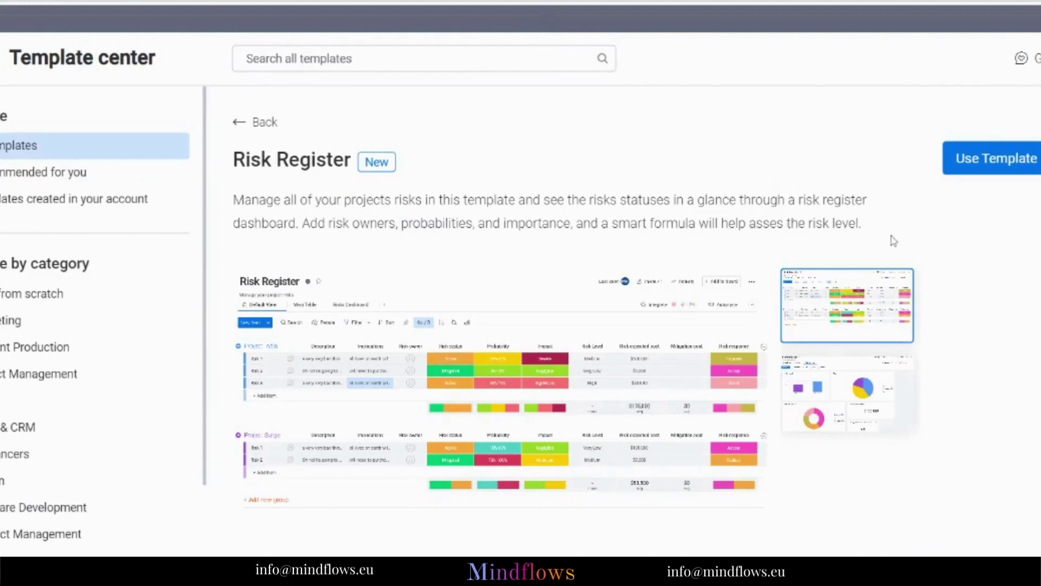
{"action": "left_click", "coordinate": [904, 430]}
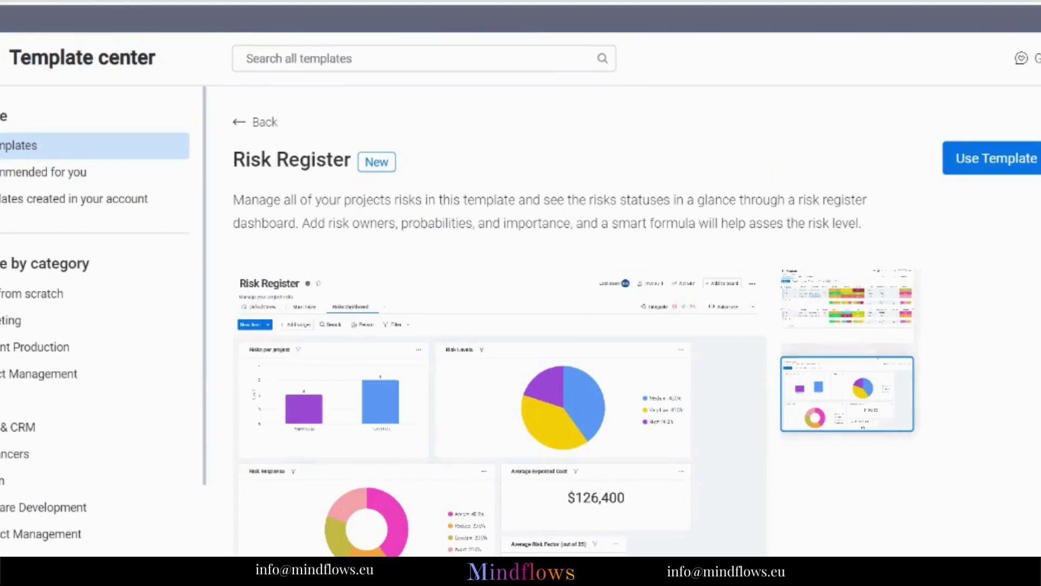
{"action": "left_click", "coordinate": [1036, 173]}
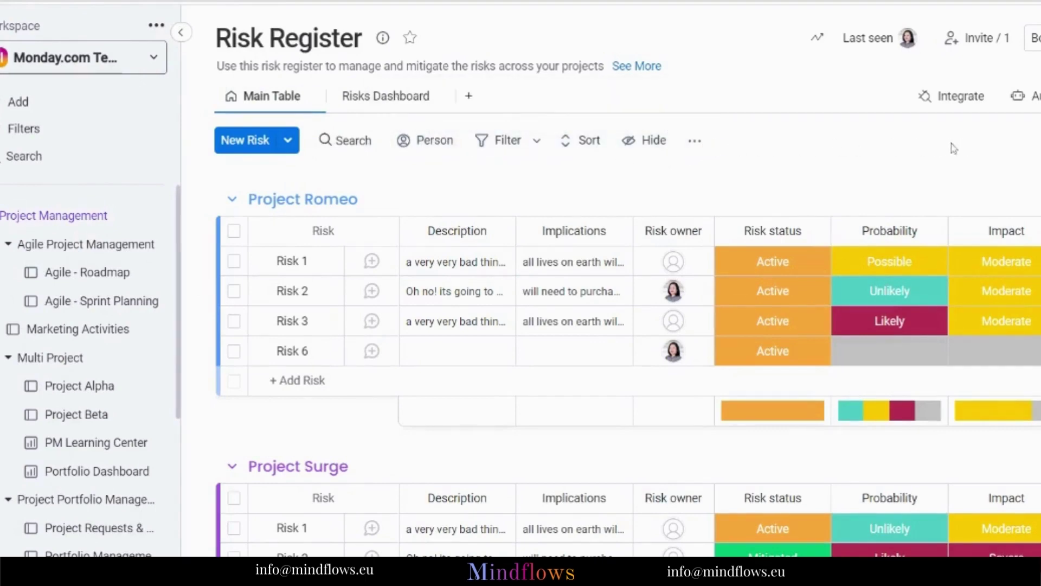
{"action": "left_click", "coordinate": [695, 141]}
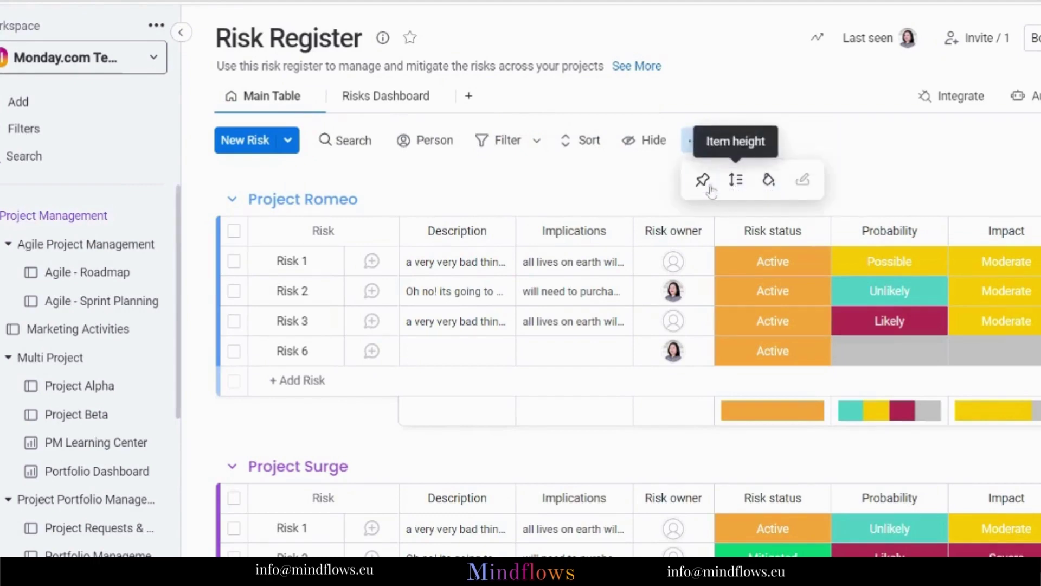
{"action": "left_click", "coordinate": [588, 177]}
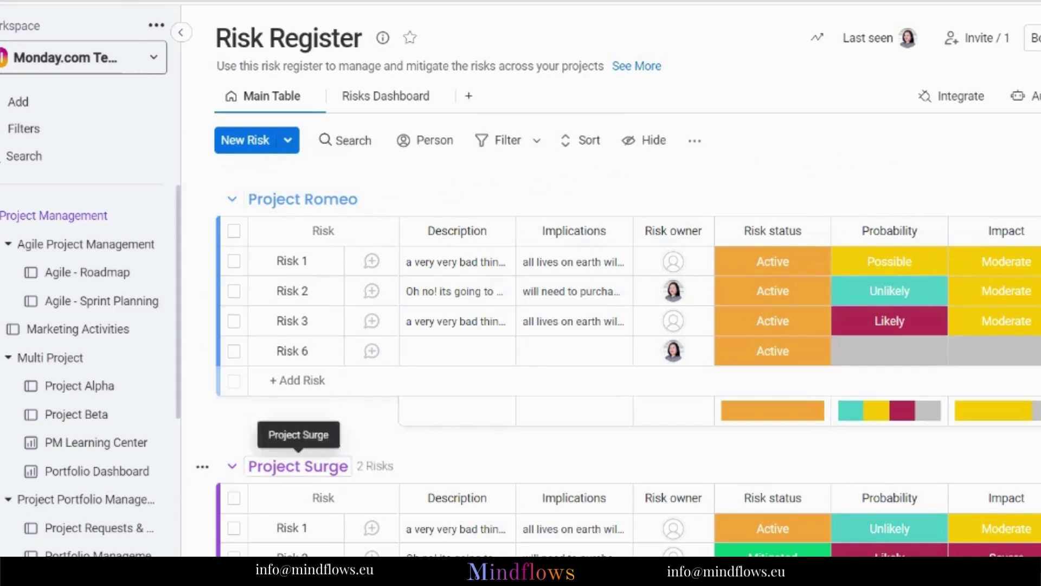
{"action": "scroll", "coordinate": [596, 428], "scroll_direction": "down", "scroll_amount": 4}
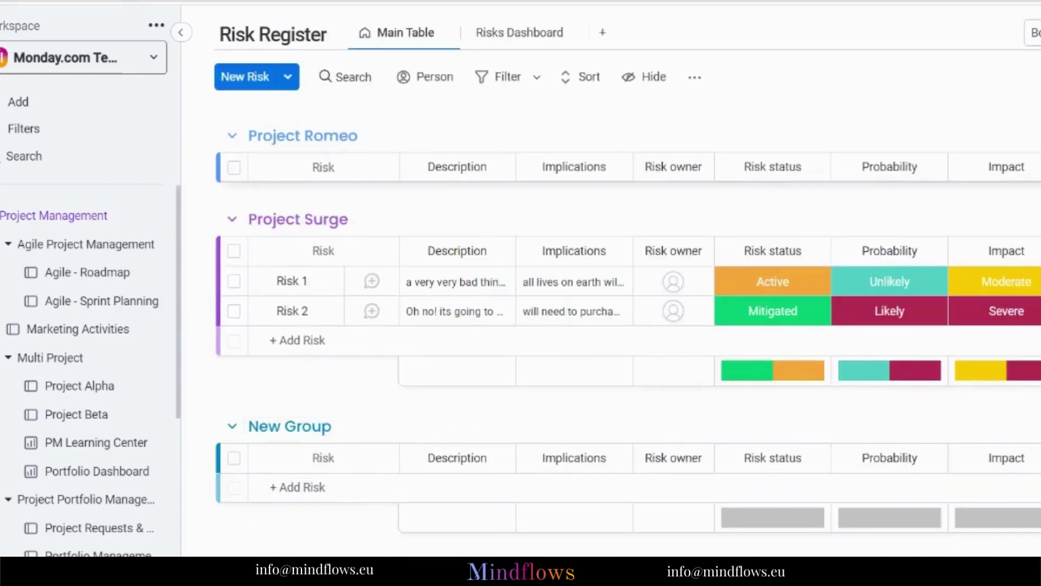
{"action": "scroll", "coordinate": [813, 380], "scroll_direction": "up", "scroll_amount": 5}
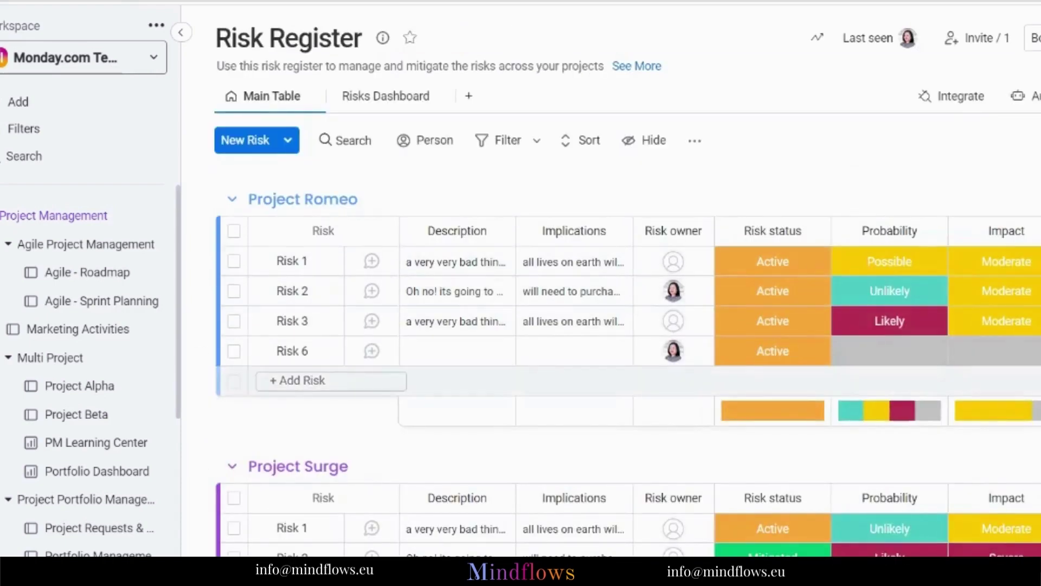
Step: Assign a team member as Risk 3's owner and mark its status Mitigated
{"action": "left_click", "coordinate": [678, 330]}
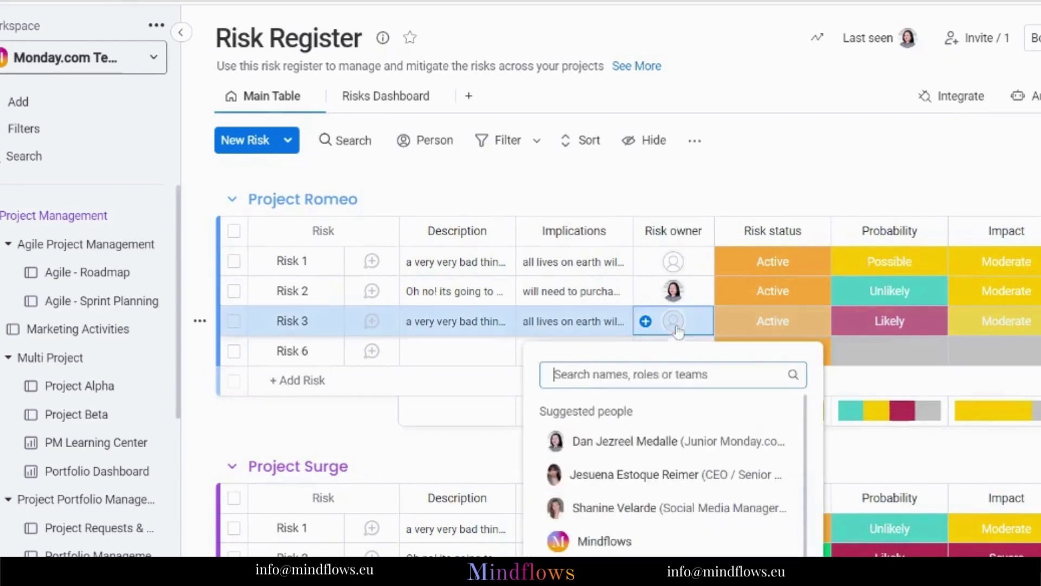
{"action": "left_click", "coordinate": [638, 454]}
{"action": "left_click", "coordinate": [754, 325]}
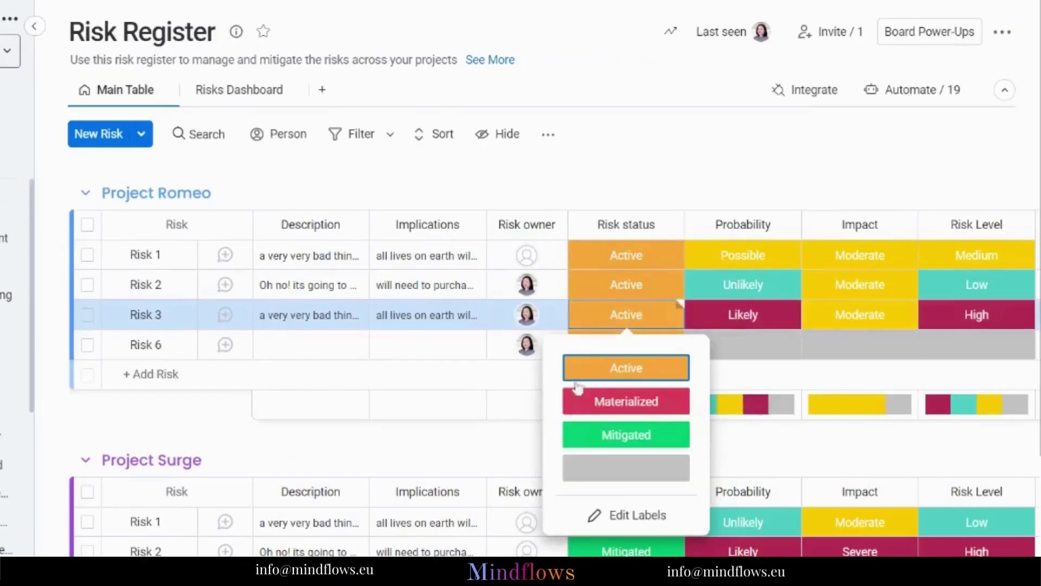
{"action": "left_click", "coordinate": [589, 436]}
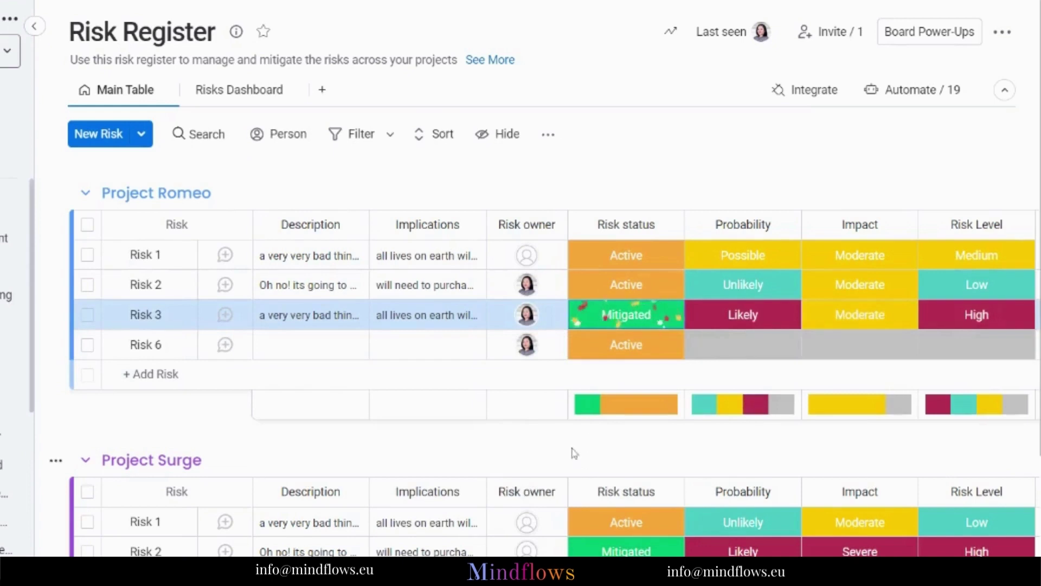
Step: Set Risk 3's probability to Possible and impact to Severe, keeping risk level High
{"action": "left_click", "coordinate": [779, 319]}
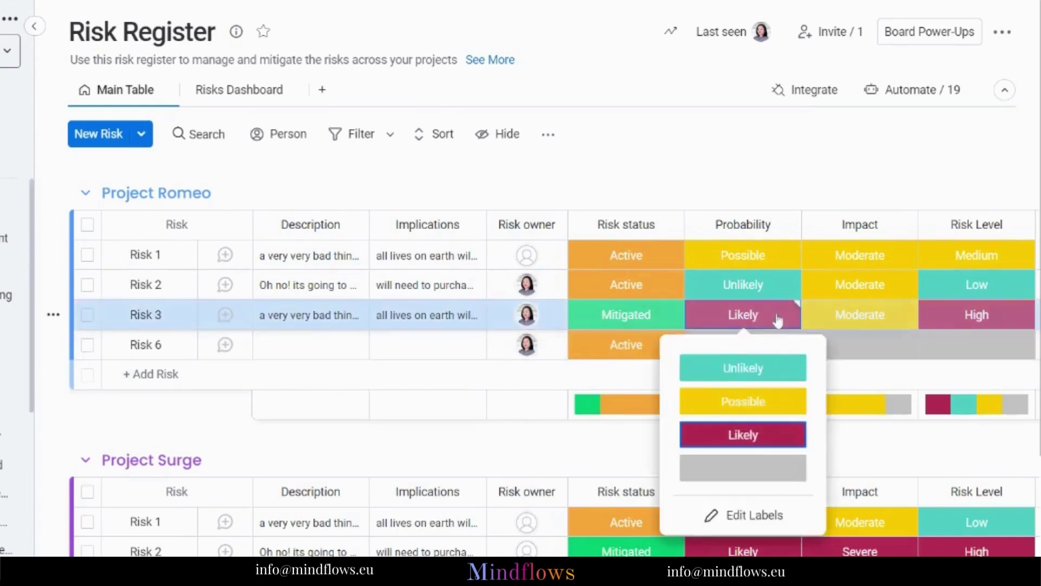
{"action": "left_click", "coordinate": [743, 401]}
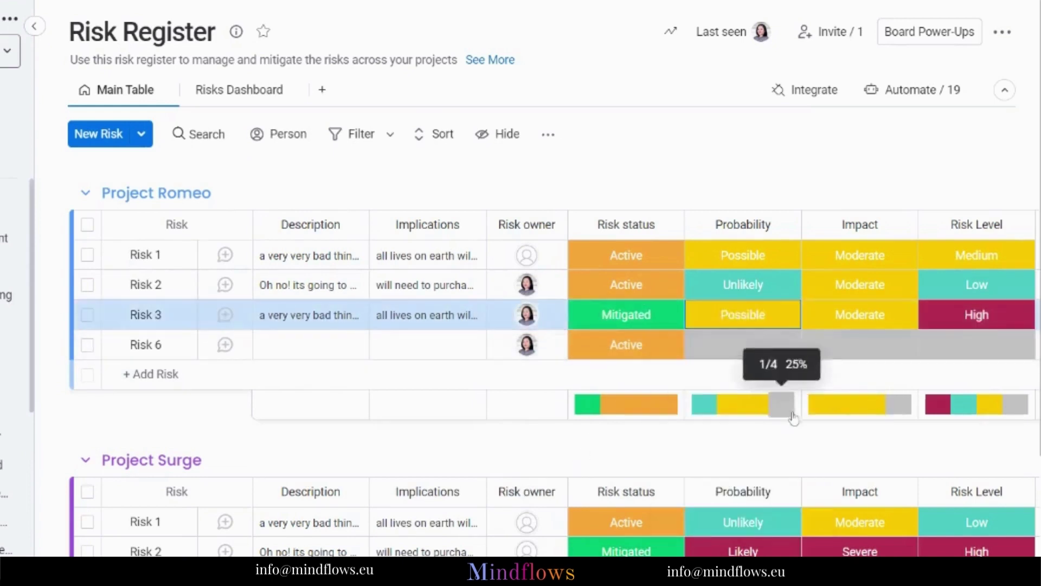
{"action": "left_click", "coordinate": [892, 325]}
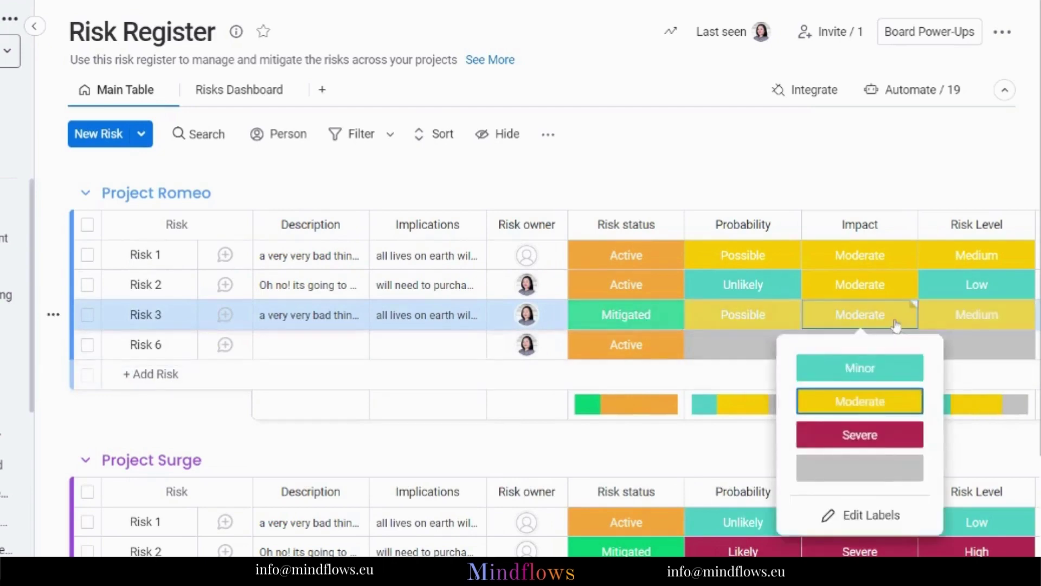
{"action": "left_click", "coordinate": [884, 434]}
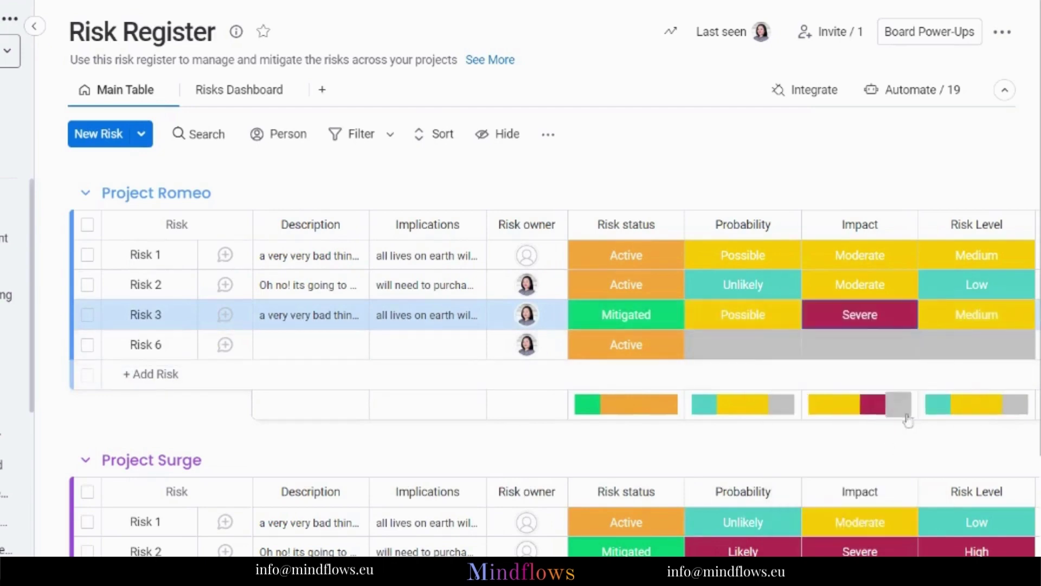
{"action": "scroll", "coordinate": [752, 320], "scroll_direction": "right", "scroll_amount": 5}
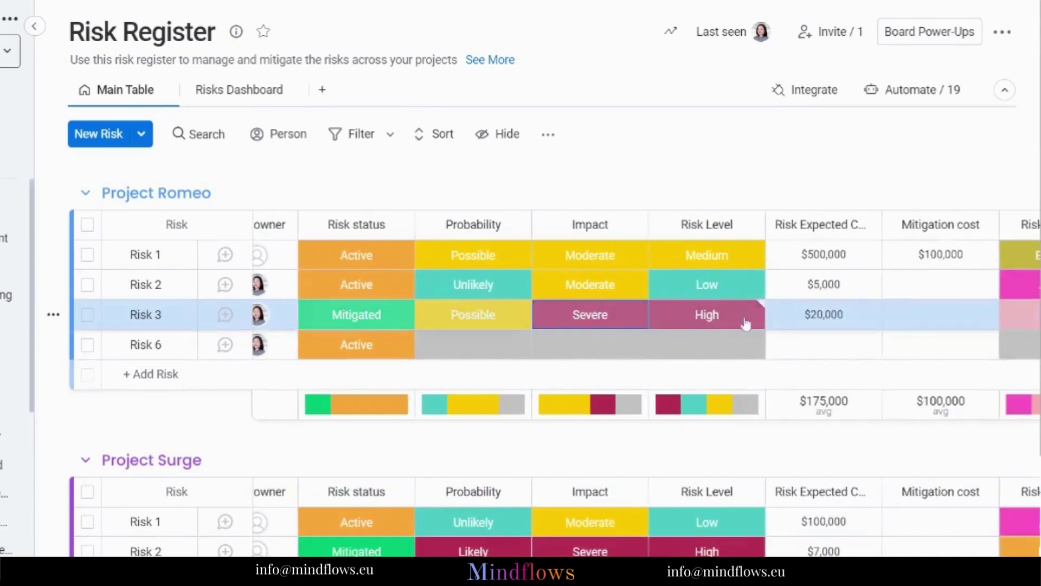
{"action": "left_click", "coordinate": [745, 320]}
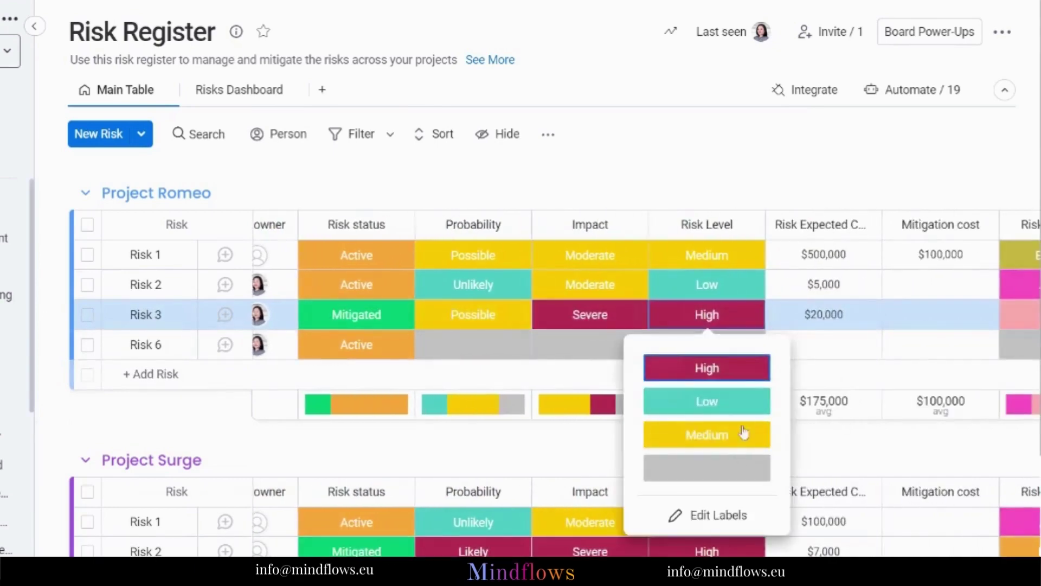
{"action": "left_click", "coordinate": [746, 328]}
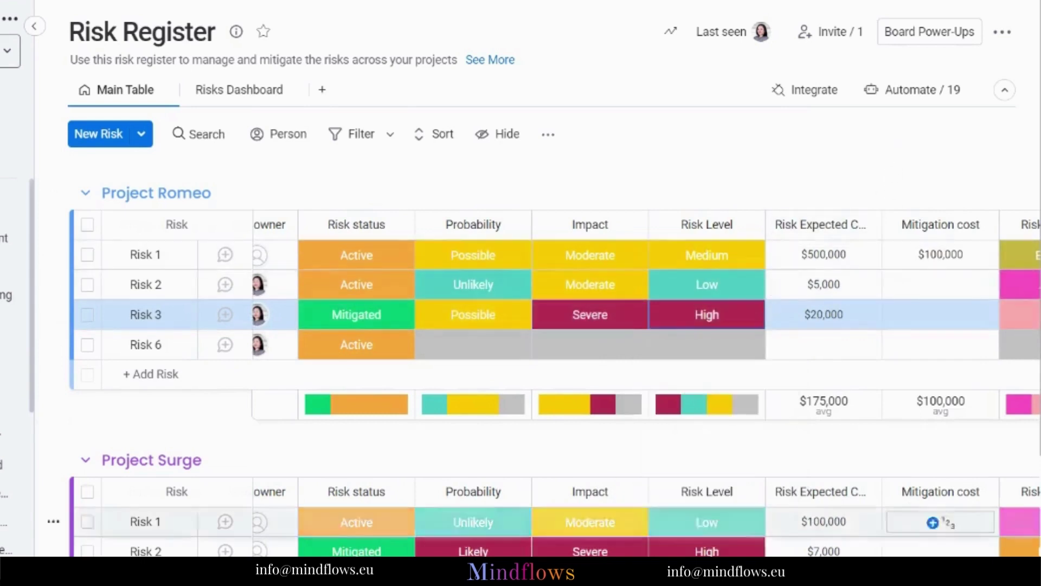
Step: Check Risks 1–3's Mitigation cost and Risk response entries, then open the 19 board automations
{"action": "scroll", "coordinate": [932, 521], "scroll_direction": "right", "scroll_amount": 3}
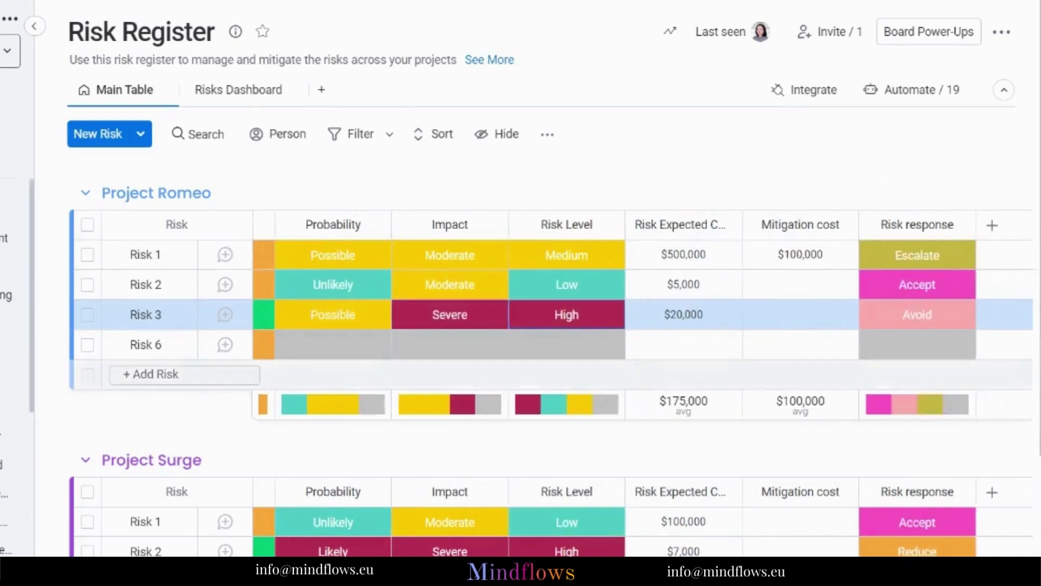
{"action": "left_click", "coordinate": [793, 314]}
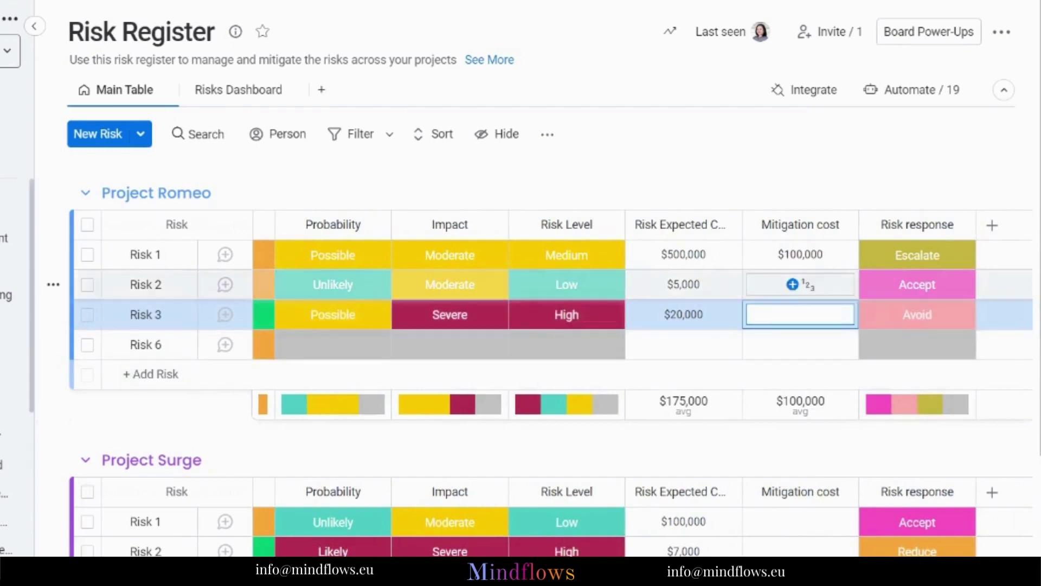
{"action": "left_click", "coordinate": [800, 284]}
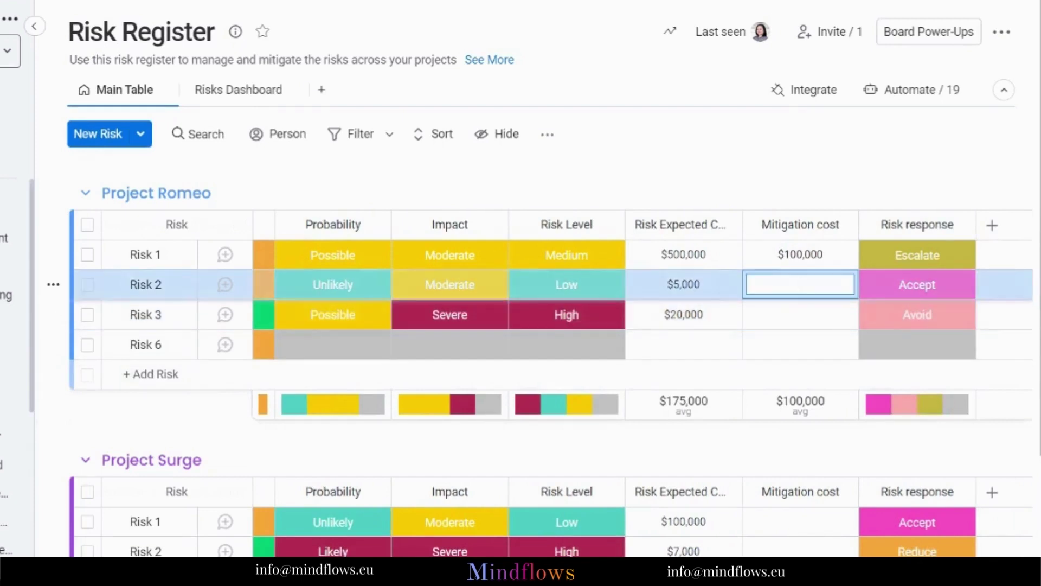
{"action": "left_click", "coordinate": [934, 310]}
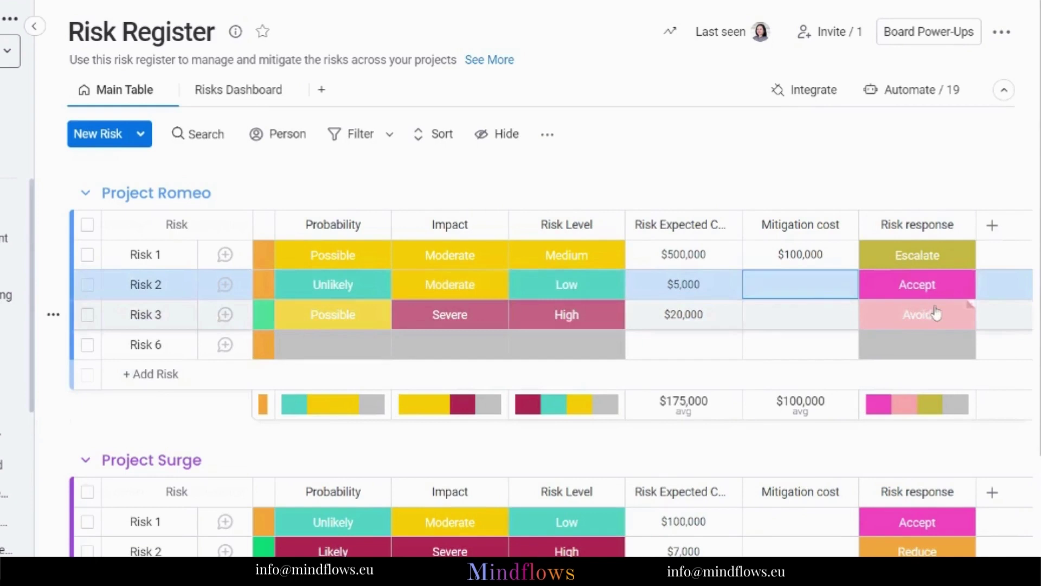
{"action": "left_click", "coordinate": [936, 285]}
{"action": "left_click", "coordinate": [928, 253]}
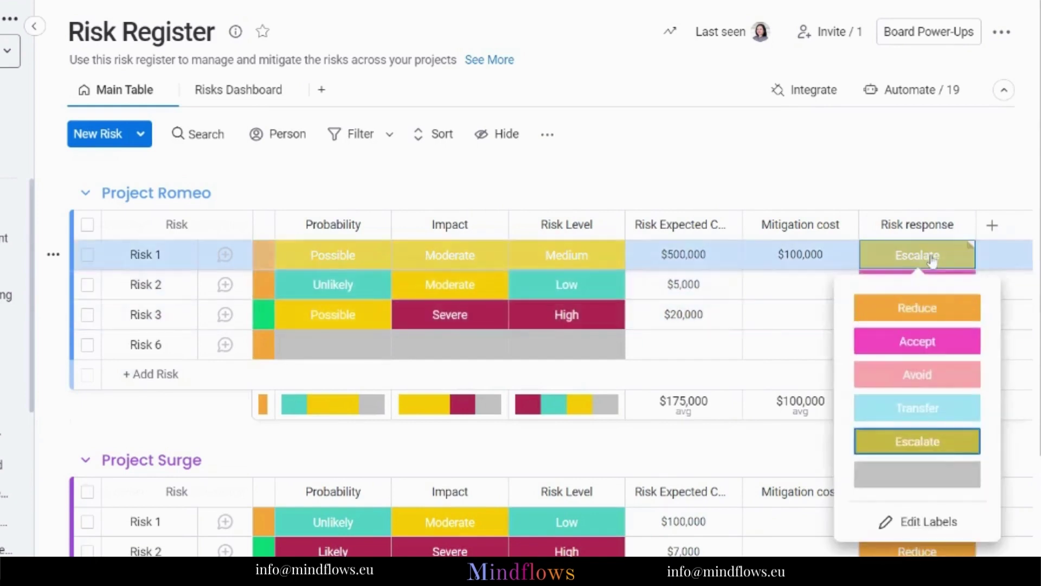
{"action": "left_click", "coordinate": [914, 176]}
{"action": "left_click", "coordinate": [911, 90]}
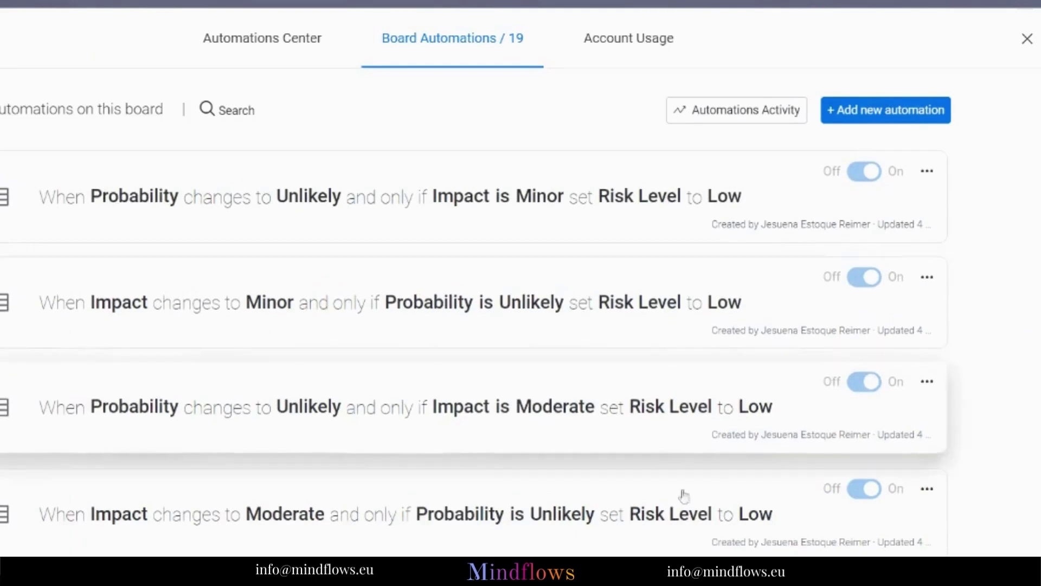
Step: Scroll the Risk Level automation rules down to the Possible ones, then close the list
{"action": "scroll", "coordinate": [728, 539], "scroll_direction": "down", "scroll_amount": 5}
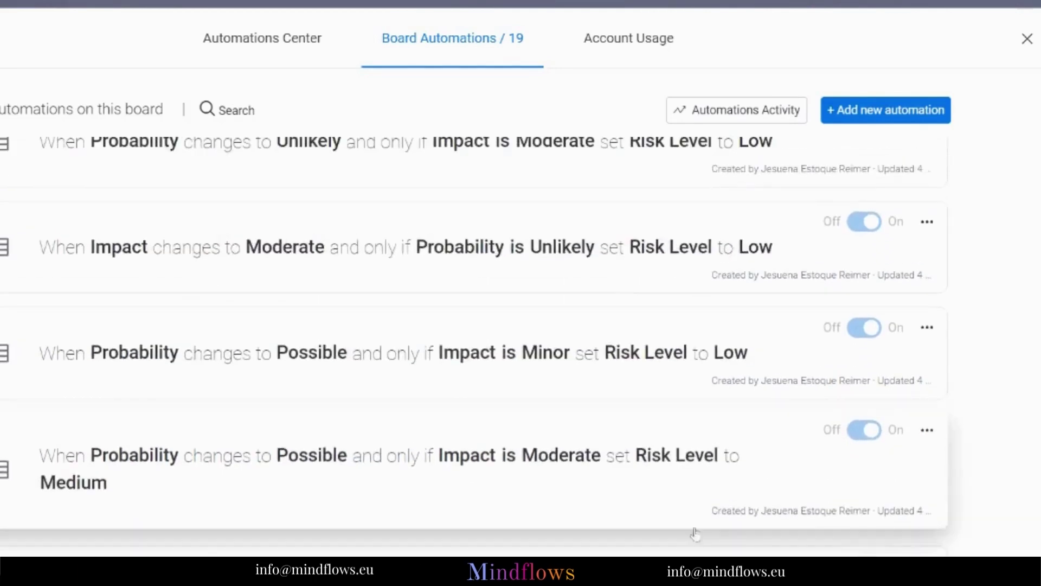
{"action": "left_click", "coordinate": [1028, 40]}
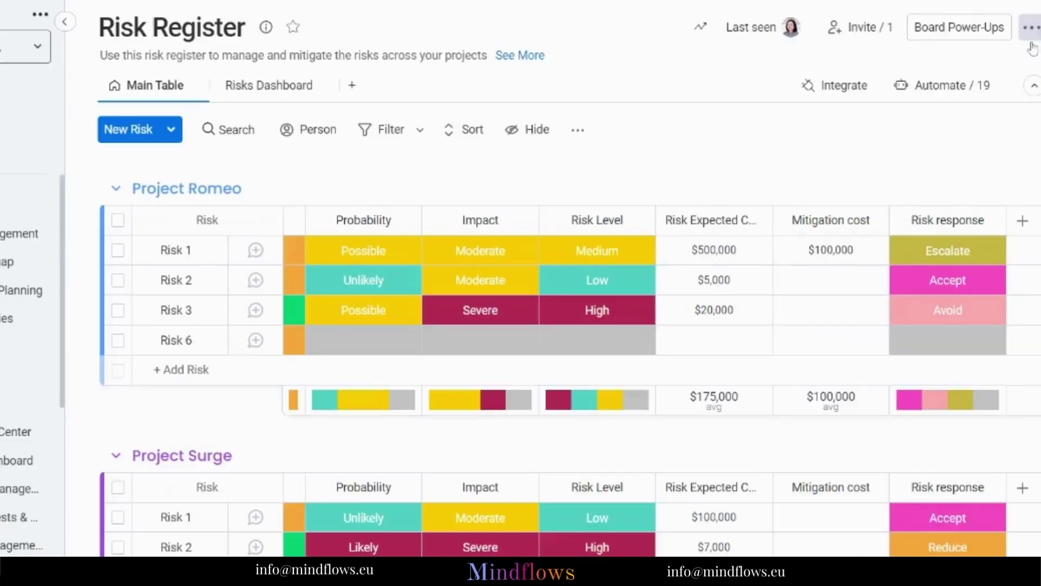
Step: On the Risks Dashboard, read the per-project Project Risks bar charts showing 2 and 4 risks
{"action": "left_click", "coordinate": [266, 87]}
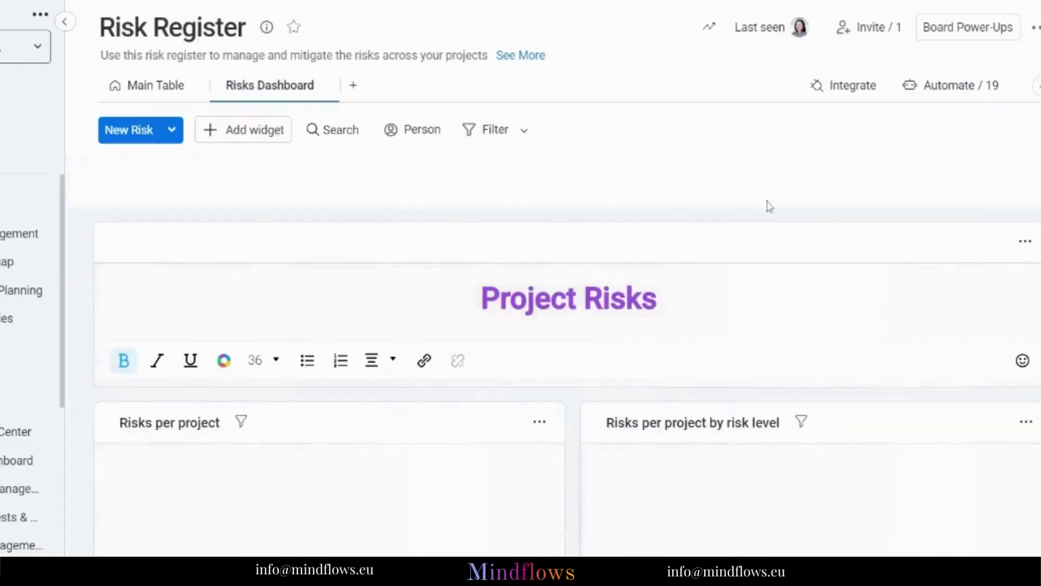
{"action": "scroll", "coordinate": [808, 249], "scroll_direction": "down", "scroll_amount": 4}
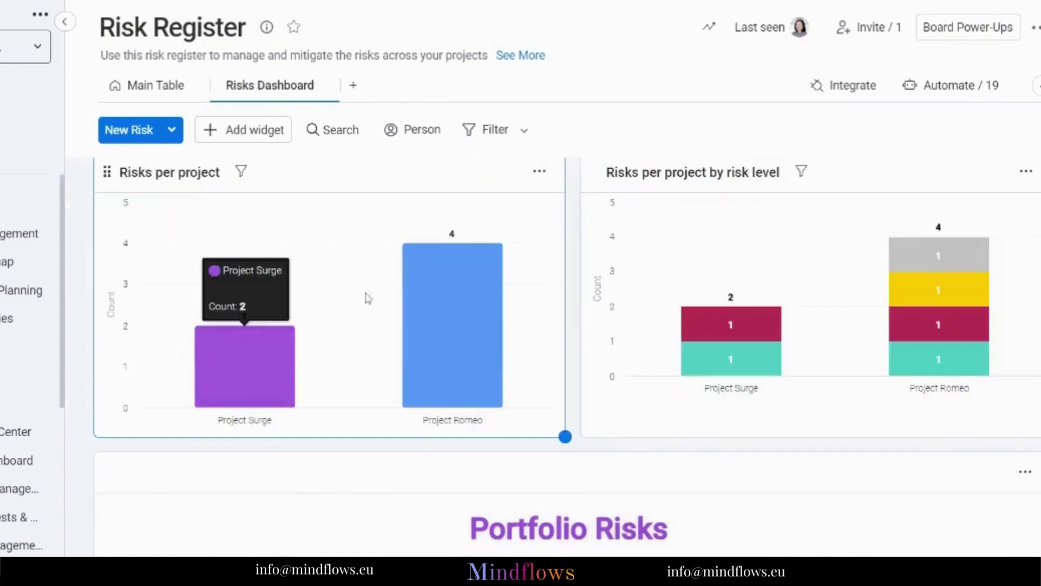
{"action": "mouse_move", "coordinate": [255, 378]}
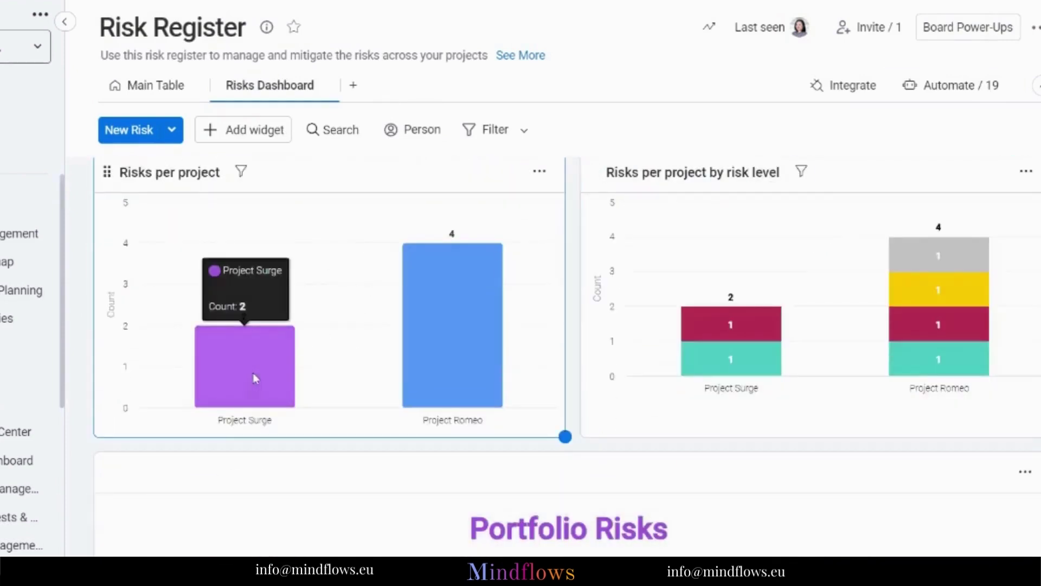
{"action": "mouse_move", "coordinate": [458, 322]}
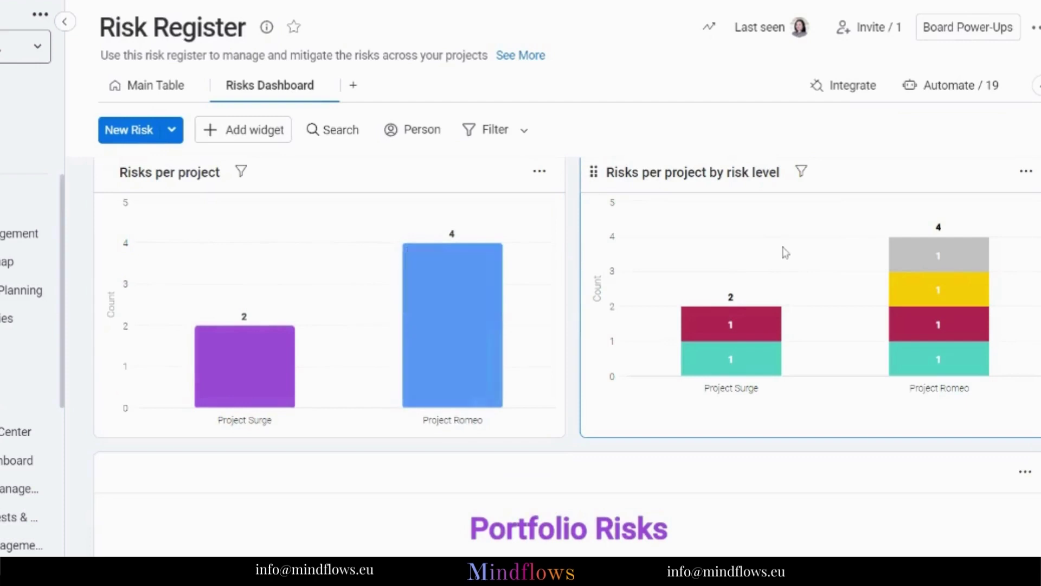
{"action": "mouse_move", "coordinate": [746, 327]}
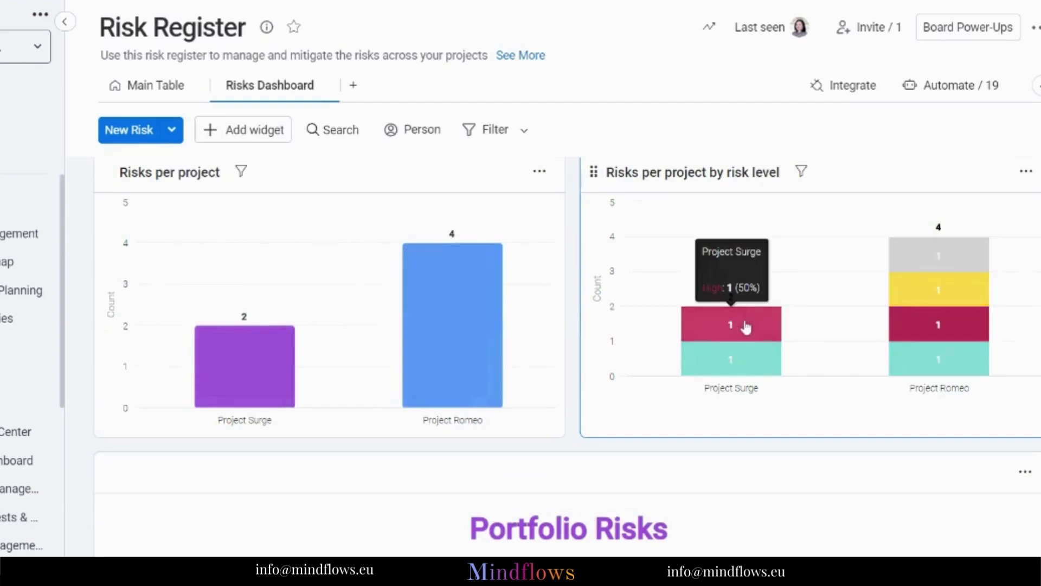
{"action": "mouse_move", "coordinate": [948, 287]}
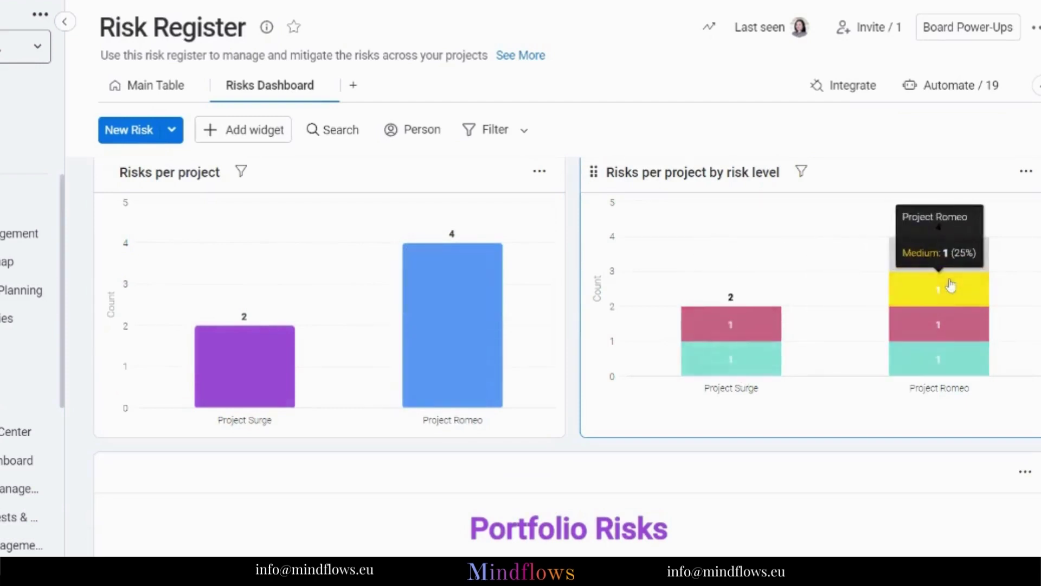
Step: Read the values in the Risk Response and Risk Levels donut charts
{"action": "scroll", "coordinate": [748, 434], "scroll_direction": "down", "scroll_amount": 5}
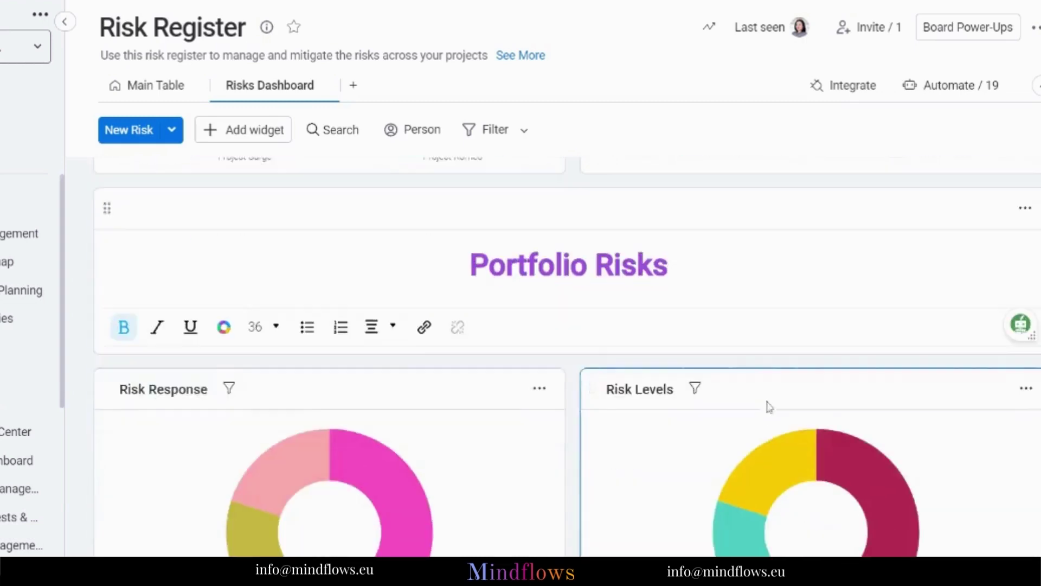
{"action": "scroll", "coordinate": [565, 432], "scroll_direction": "down", "scroll_amount": 4}
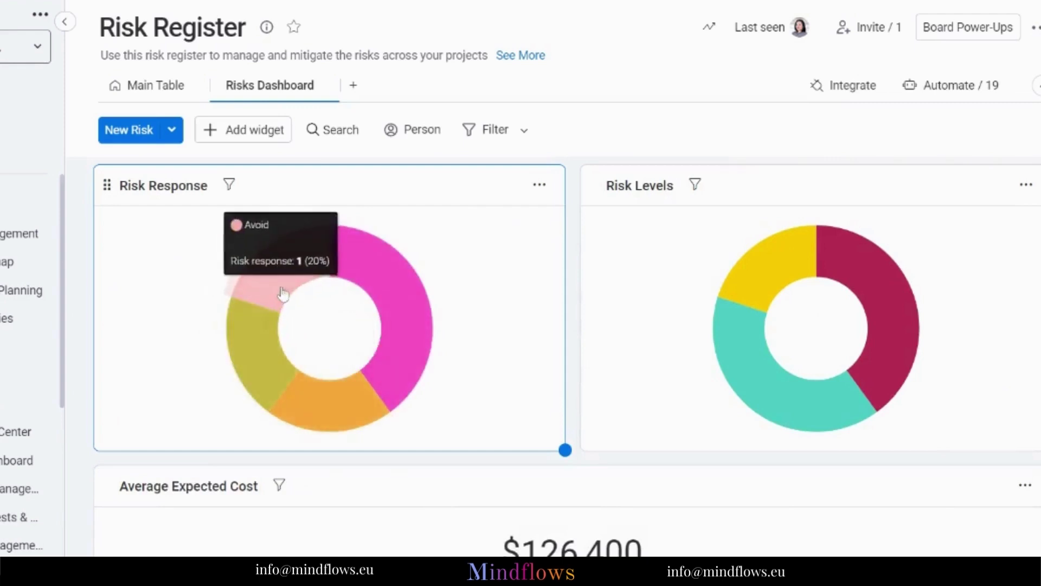
{"action": "mouse_move", "coordinate": [818, 267]}
{"action": "mouse_move", "coordinate": [825, 418]}
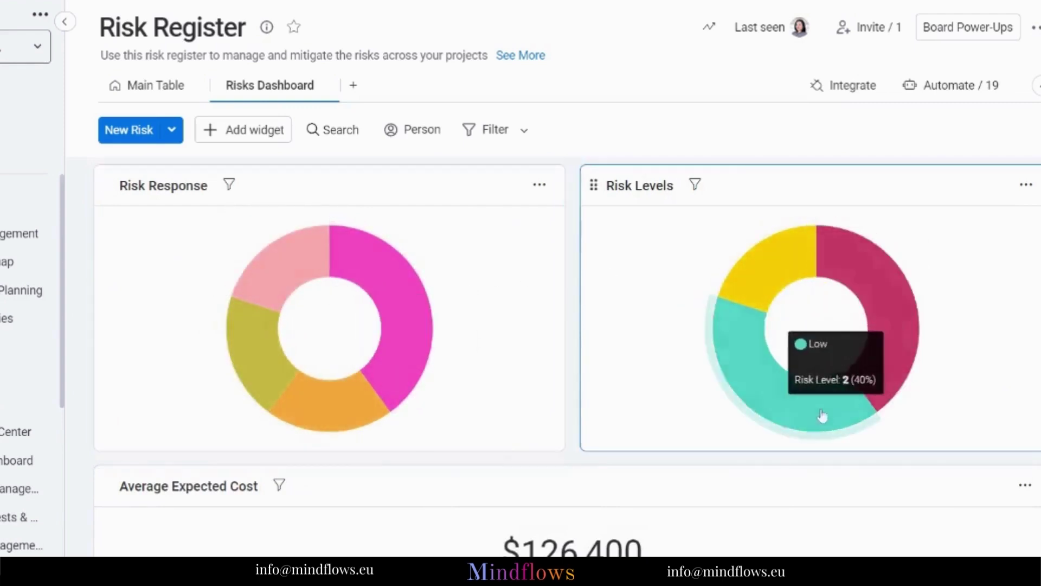
{"action": "scroll", "coordinate": [639, 418], "scroll_direction": "down", "scroll_amount": 4}
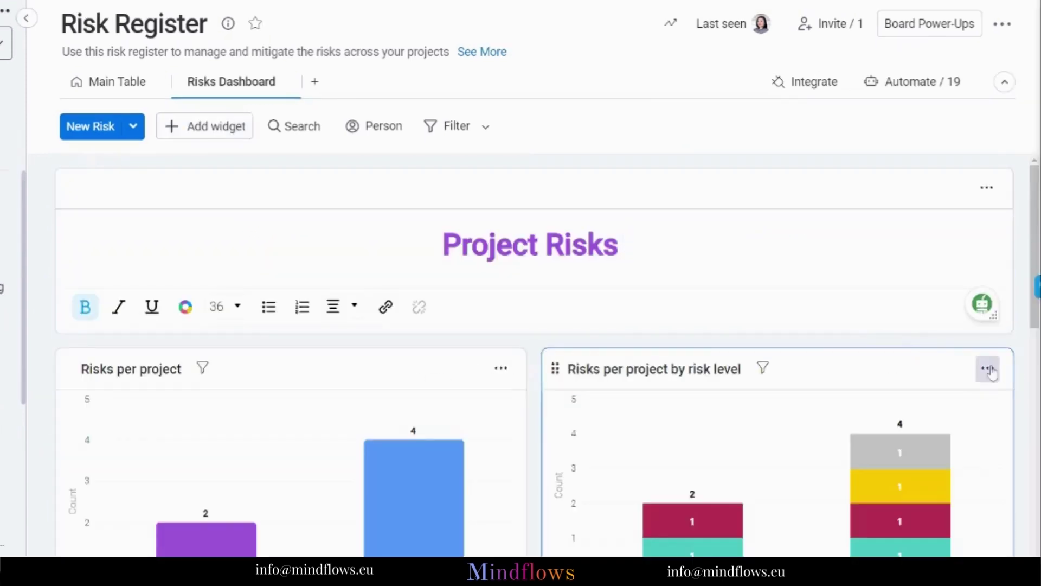
{"action": "left_click", "coordinate": [989, 371]}
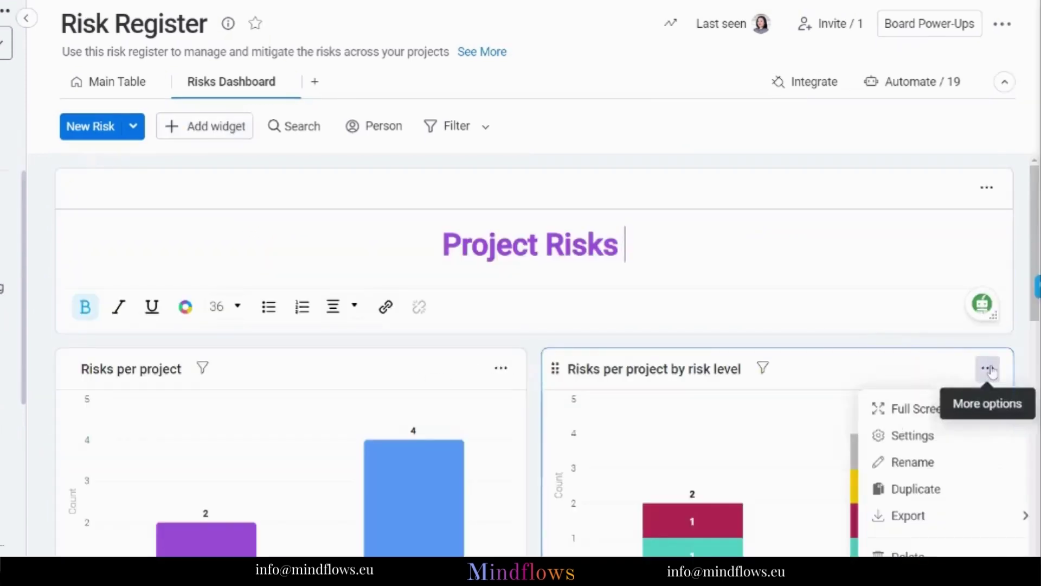
{"action": "left_click", "coordinate": [948, 448]}
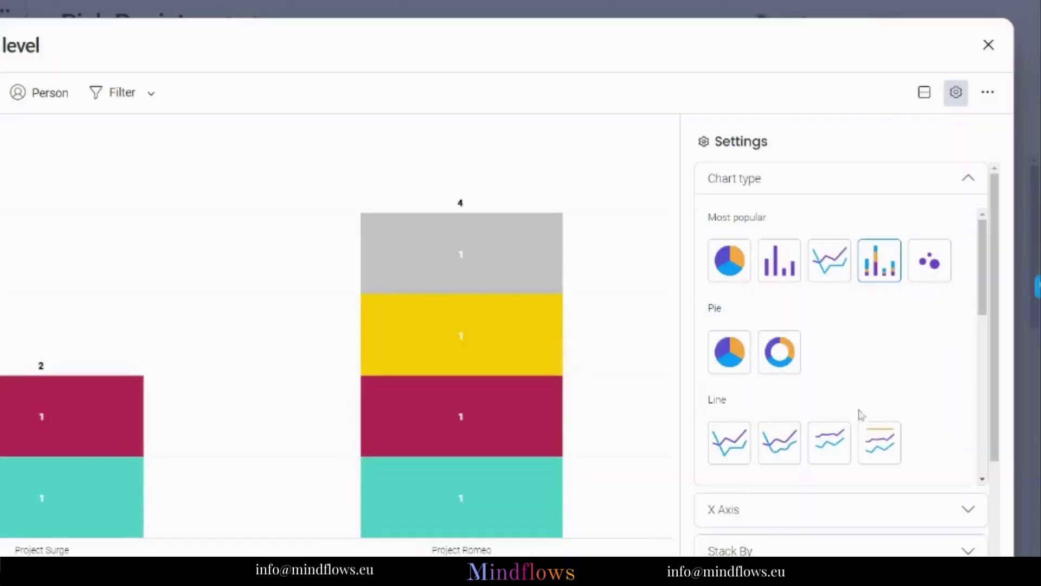
{"action": "scroll", "coordinate": [902, 425], "scroll_direction": "down", "scroll_amount": 6}
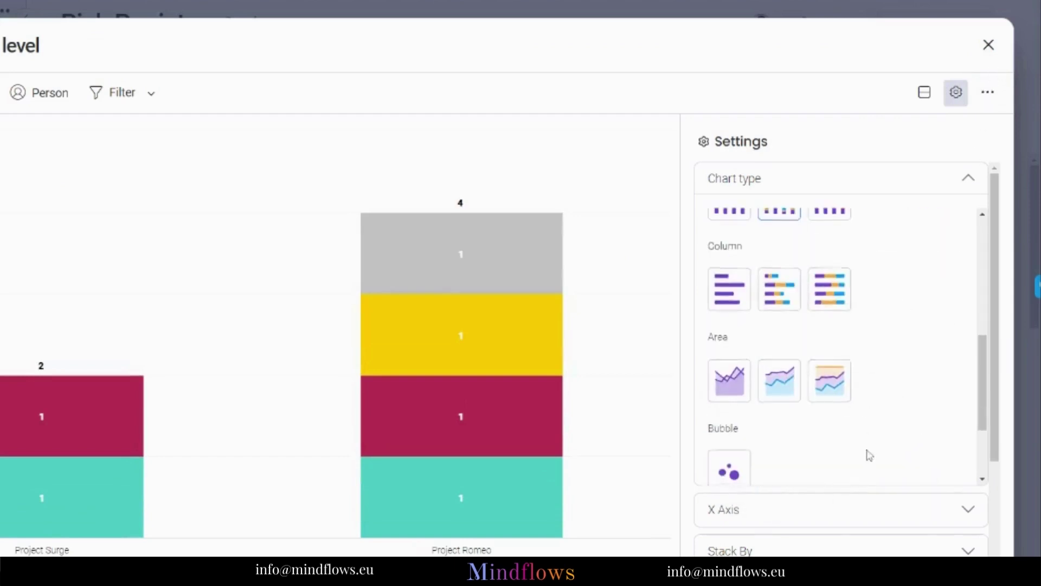
{"action": "scroll", "coordinate": [867, 454], "scroll_direction": "down", "scroll_amount": 2}
{"action": "left_click", "coordinate": [968, 510]}
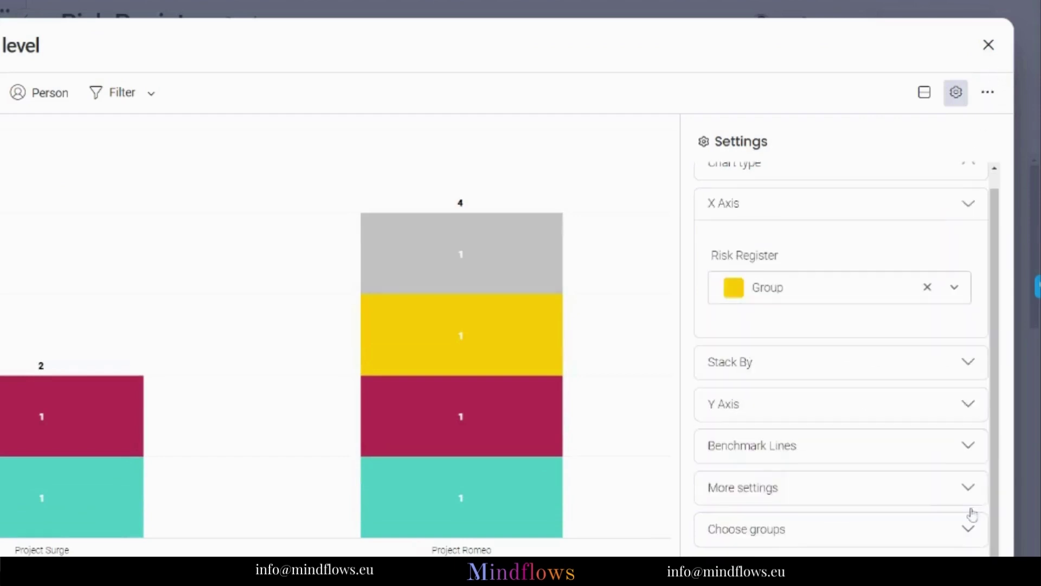
{"action": "left_click", "coordinate": [974, 363]}
{"action": "left_click", "coordinate": [969, 407]}
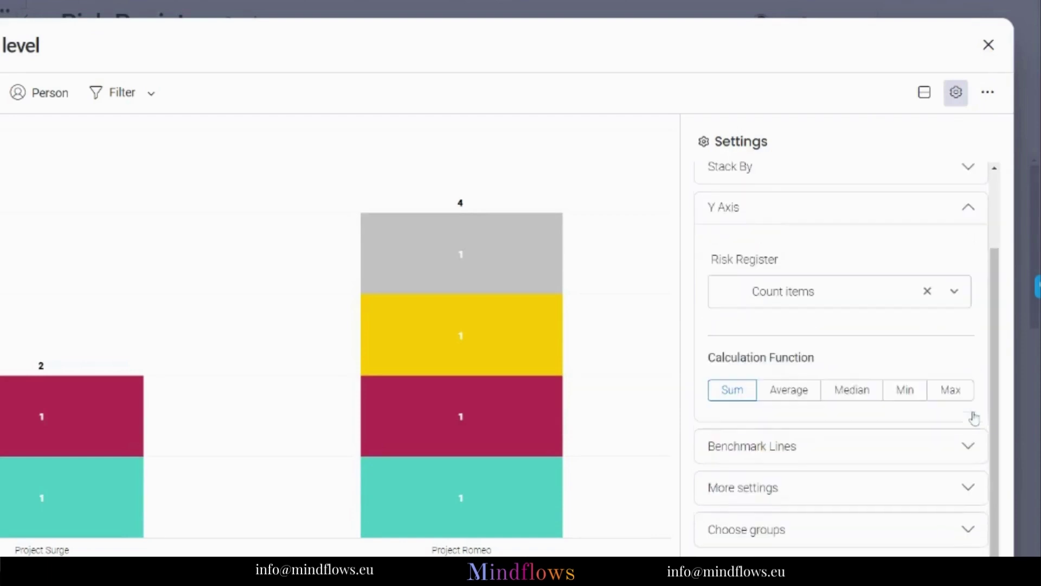
{"action": "left_click", "coordinate": [988, 45]}
Step: Scroll through the Risks Dashboard widgets and go back to the Main Table
{"action": "scroll", "coordinate": [850, 299], "scroll_direction": "down", "scroll_amount": 10}
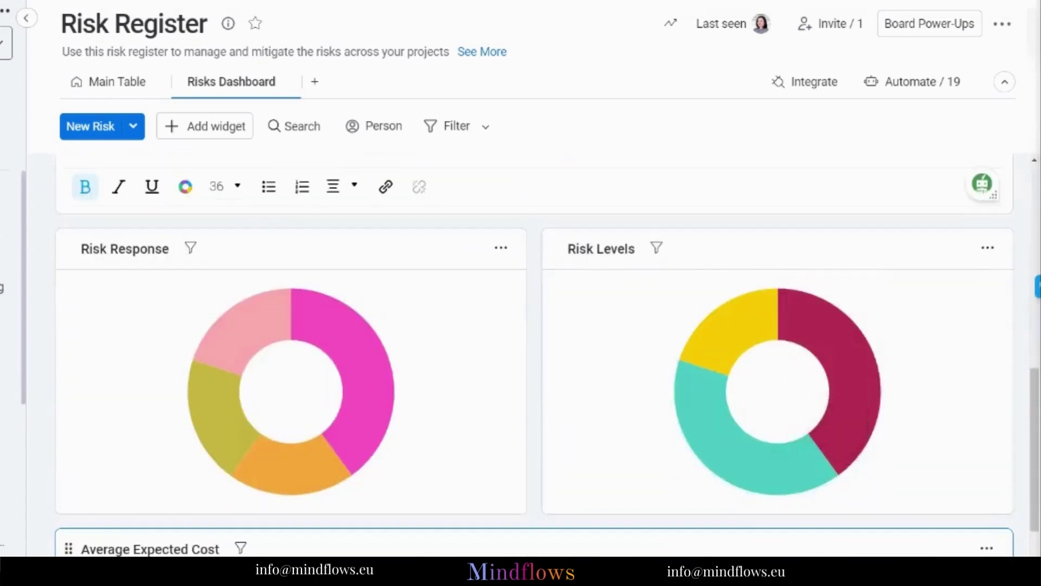
{"action": "scroll", "coordinate": [814, 429], "scroll_direction": "down", "scroll_amount": 4}
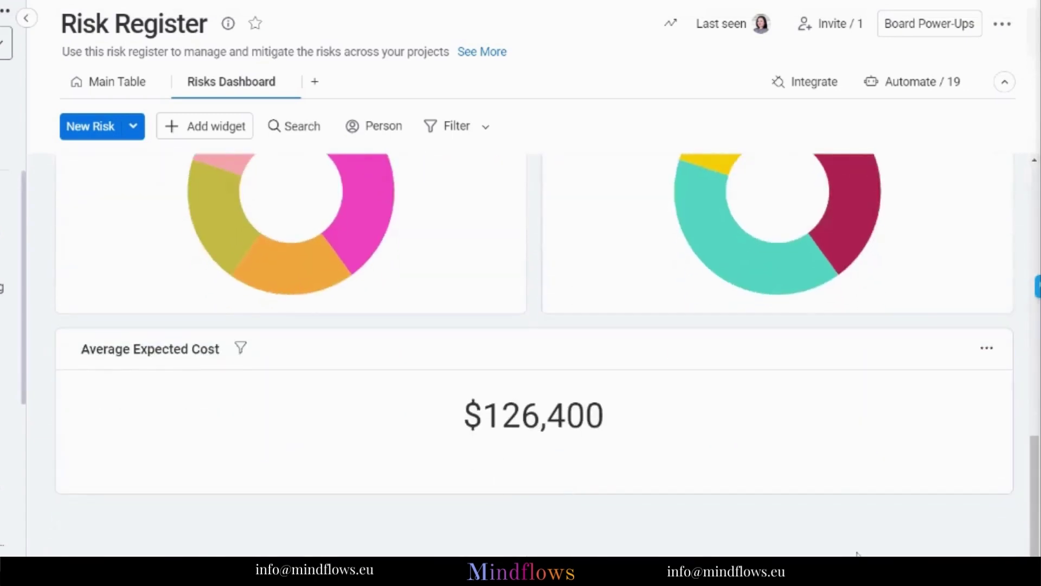
{"action": "scroll", "coordinate": [858, 511], "scroll_direction": "up", "scroll_amount": 12}
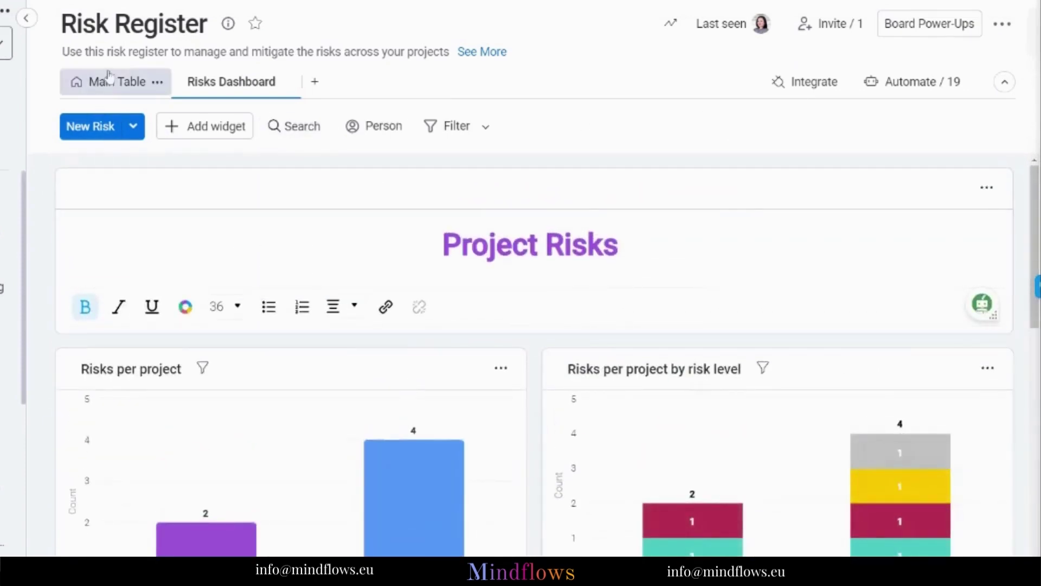
{"action": "left_click", "coordinate": [109, 76]}
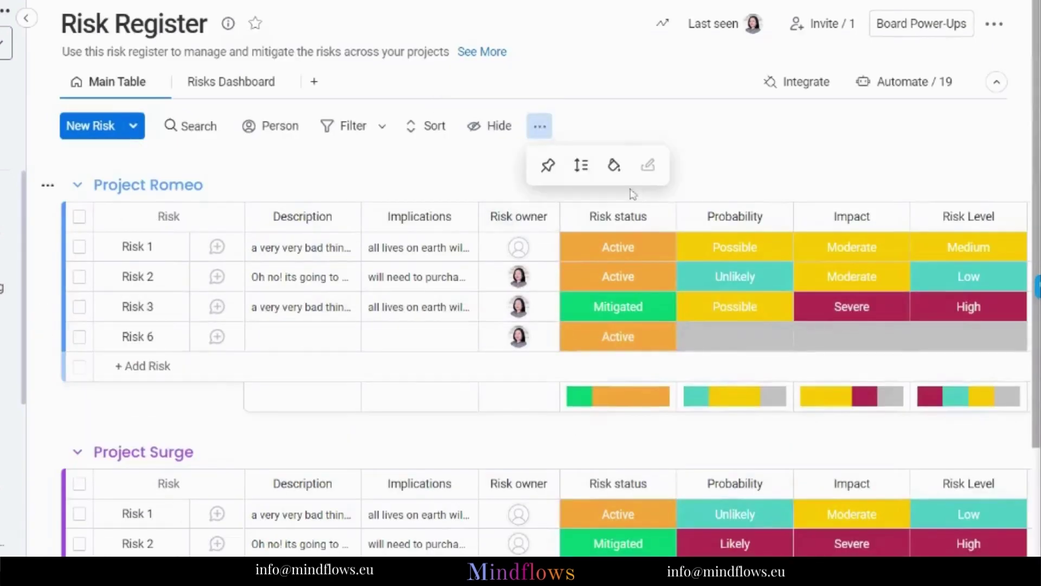
Step: Add a pink coloring rule for Risk owner is Unassigned and save it as new view 'Table'
{"action": "left_click", "coordinate": [614, 164]}
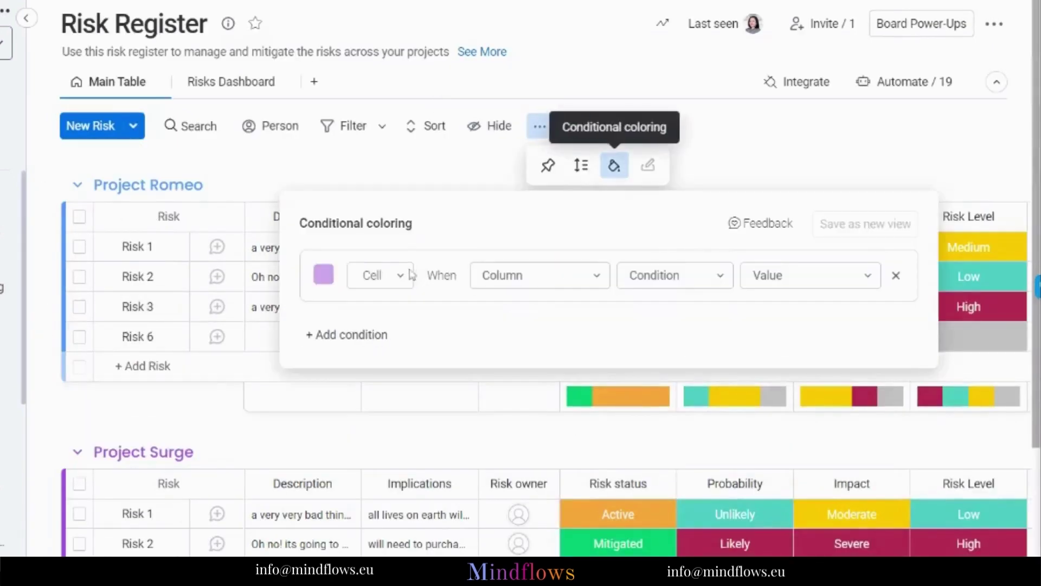
{"action": "left_click", "coordinate": [316, 280]}
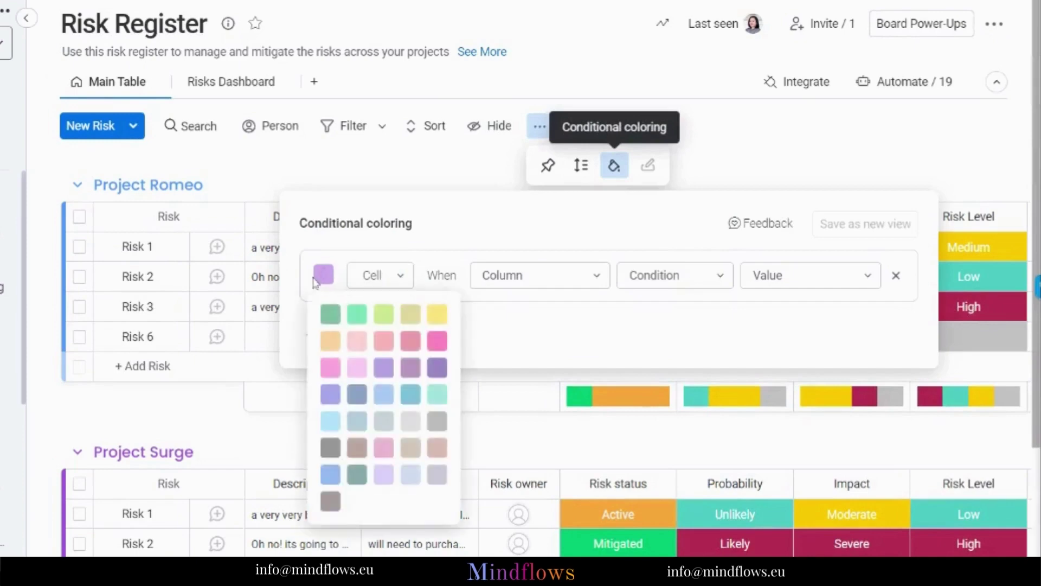
{"action": "left_click", "coordinate": [383, 341]}
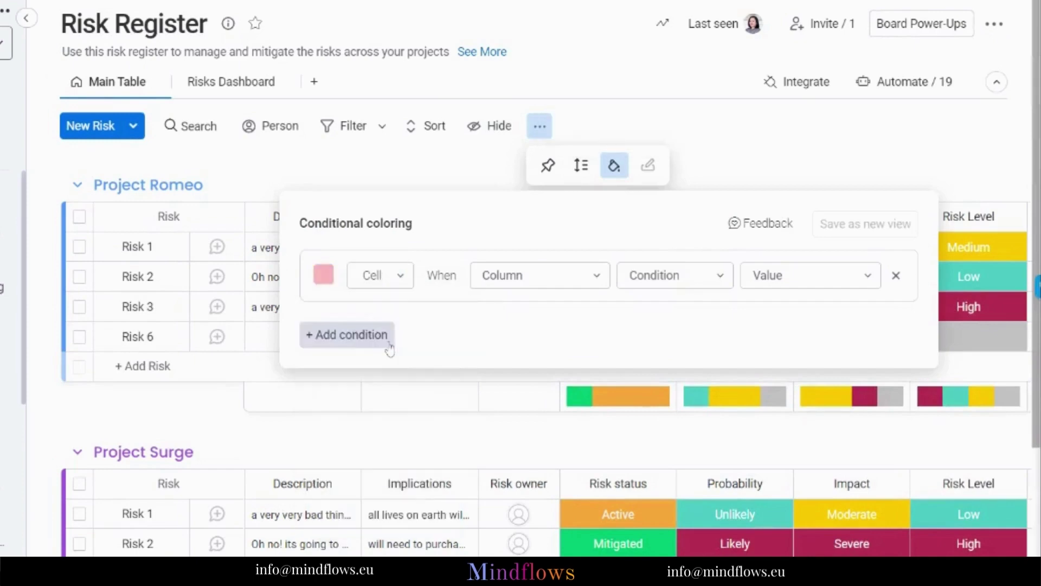
{"action": "left_click", "coordinate": [597, 277]}
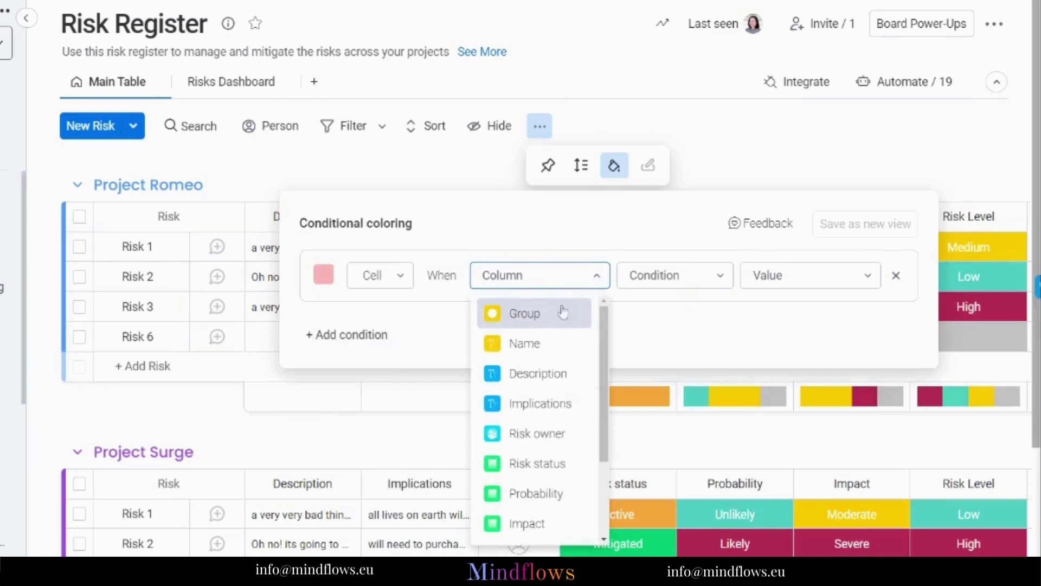
{"action": "scroll", "coordinate": [556, 372], "scroll_direction": "down", "scroll_amount": 2}
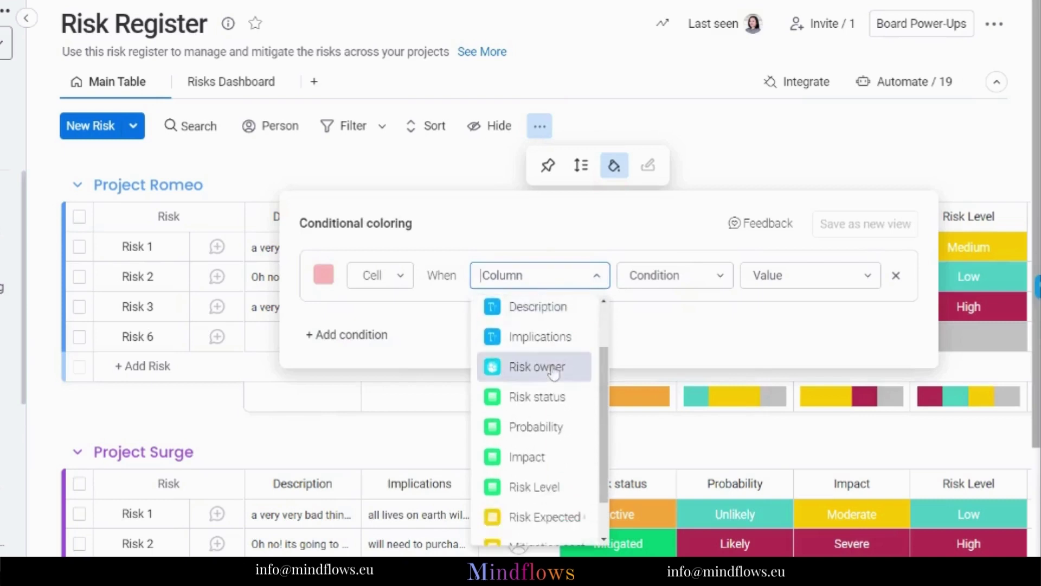
{"action": "left_click", "coordinate": [558, 374]}
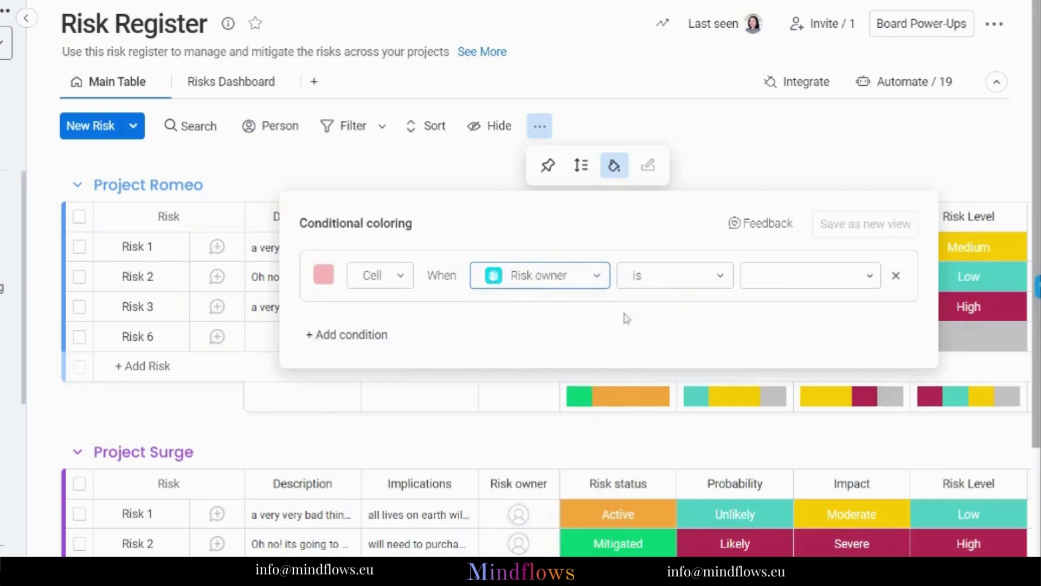
{"action": "left_click", "coordinate": [810, 280]}
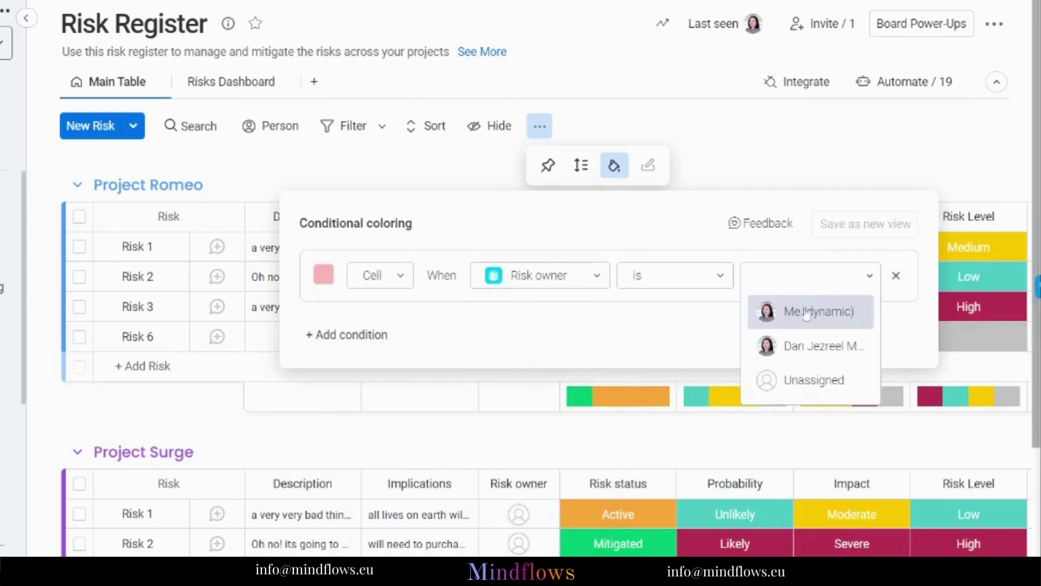
{"action": "left_click", "coordinate": [813, 381]}
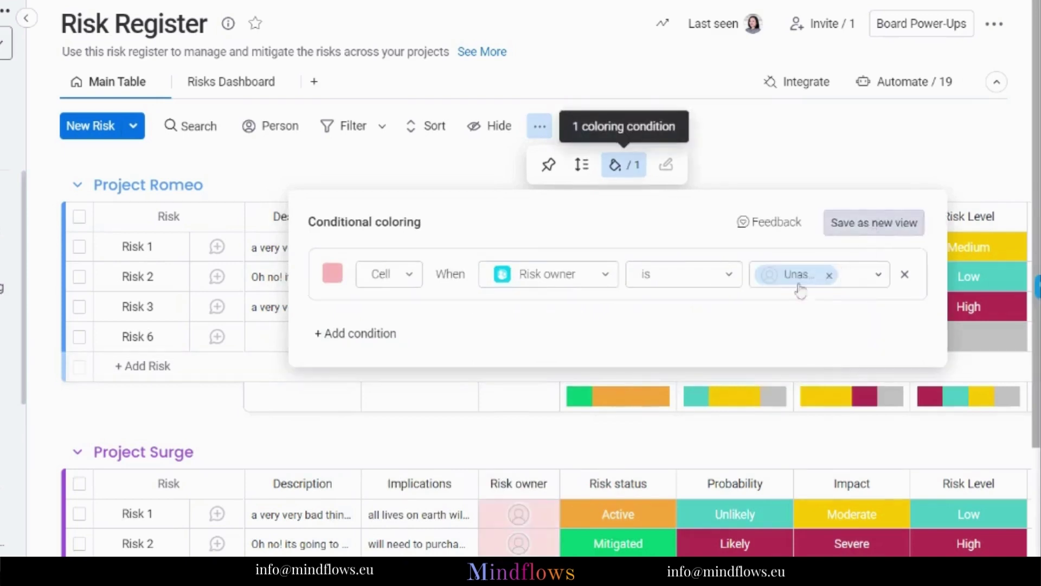
{"action": "left_click", "coordinate": [722, 134]}
{"action": "left_click", "coordinate": [591, 197]}
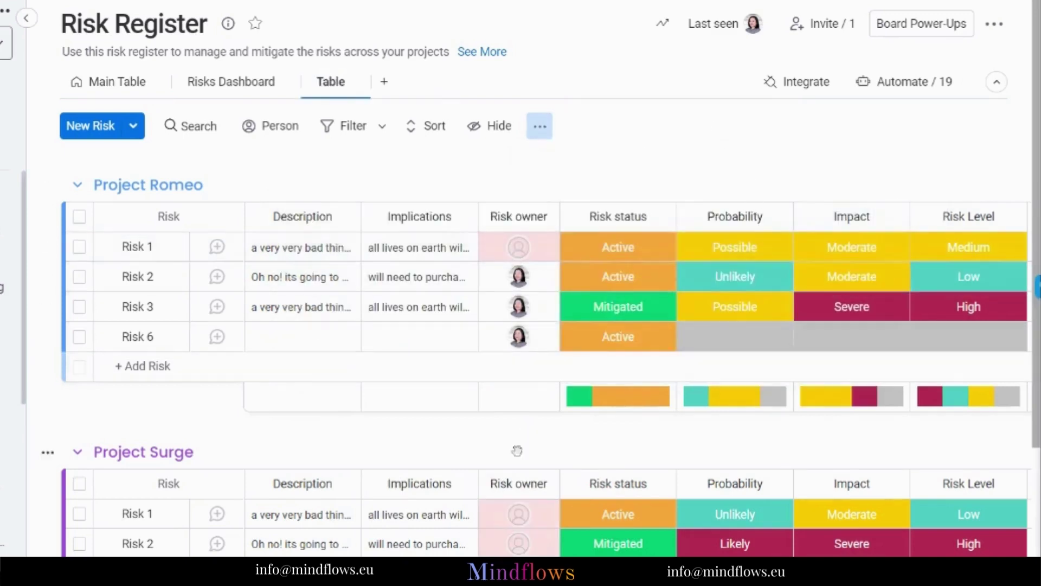
Step: Assign an owner to Project Romeo's Risk 1
{"action": "scroll", "coordinate": [526, 542], "scroll_direction": "down", "scroll_amount": 5}
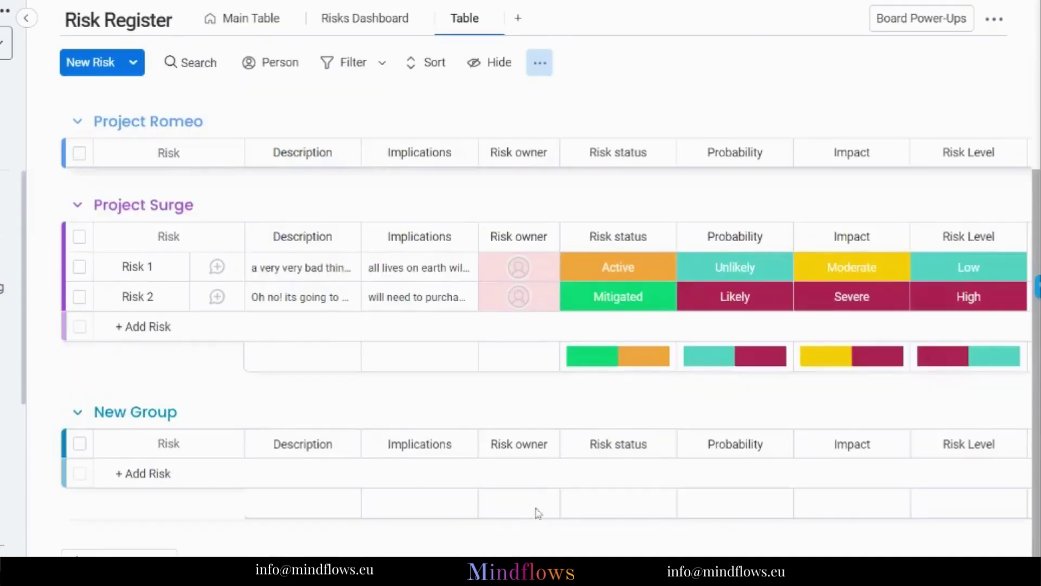
{"action": "scroll", "coordinate": [546, 476], "scroll_direction": "up", "scroll_amount": 5}
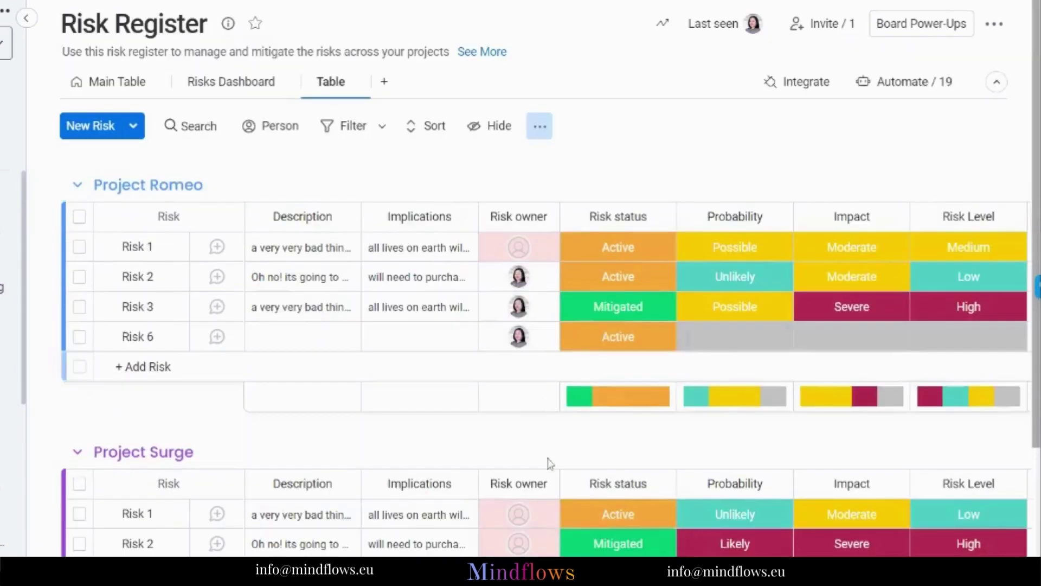
{"action": "left_click", "coordinate": [519, 248]}
{"action": "left_click", "coordinate": [496, 371]}
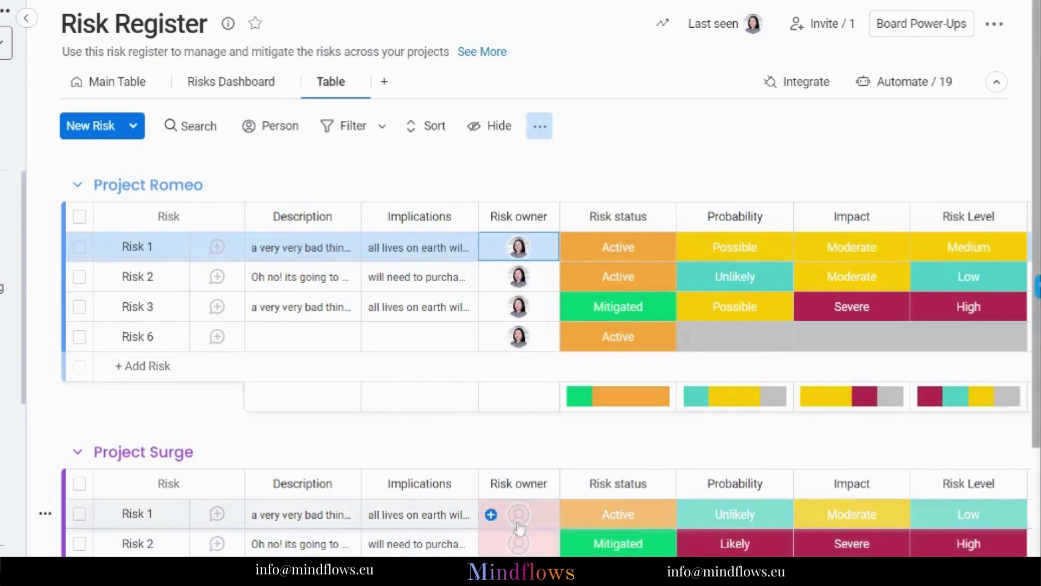
Step: Bulk-assign the same owner to Project Surge's Risk 1 and Risk 2
{"action": "left_click", "coordinate": [79, 514]}
{"action": "left_click", "coordinate": [79, 543]}
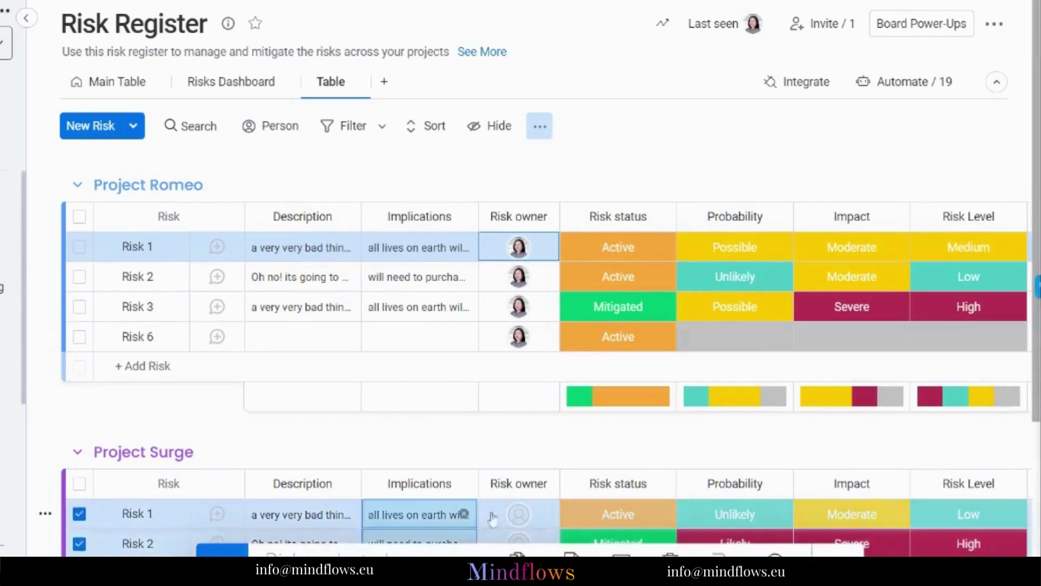
{"action": "left_click", "coordinate": [518, 514]}
{"action": "left_click", "coordinate": [491, 306]}
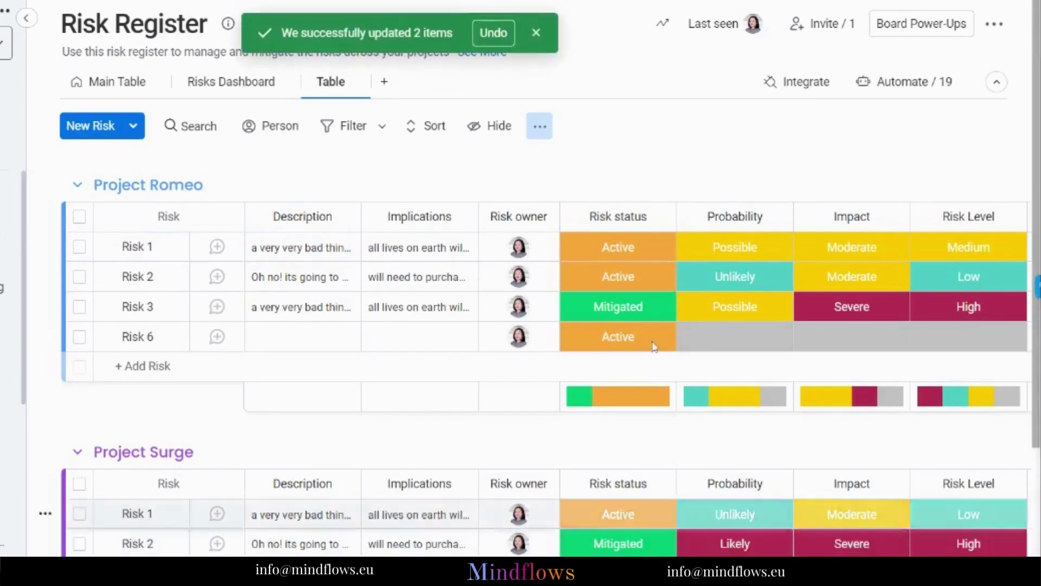
{"action": "left_click", "coordinate": [537, 32]}
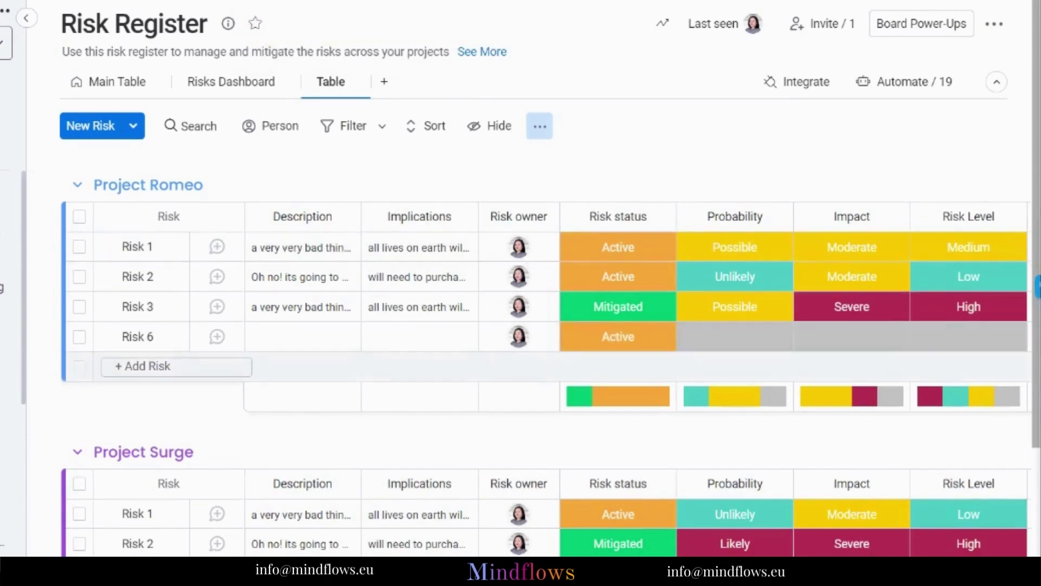
{"action": "left_click", "coordinate": [179, 366]}
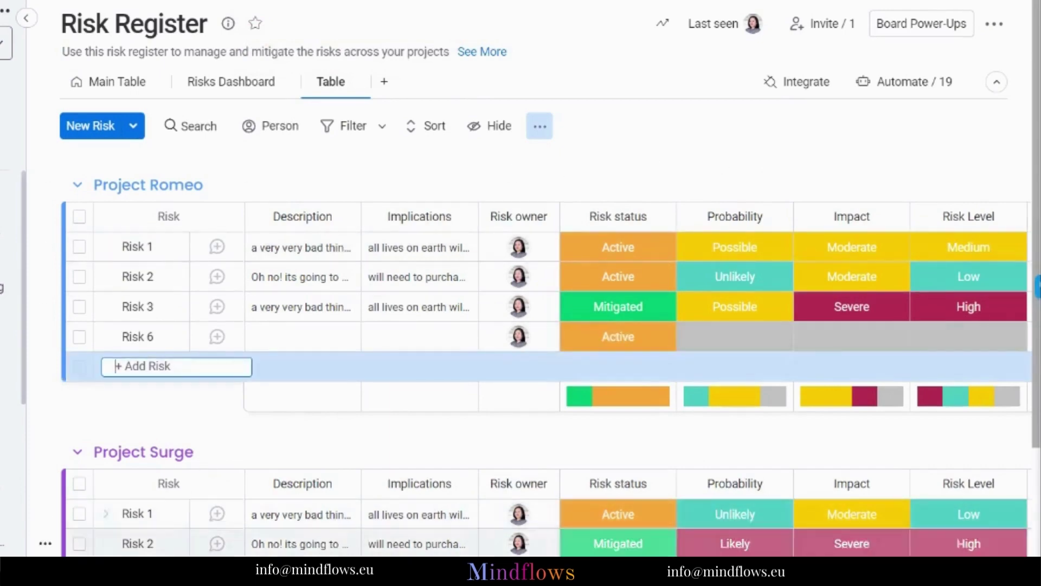
{"action": "left_click", "coordinate": [360, 435]}
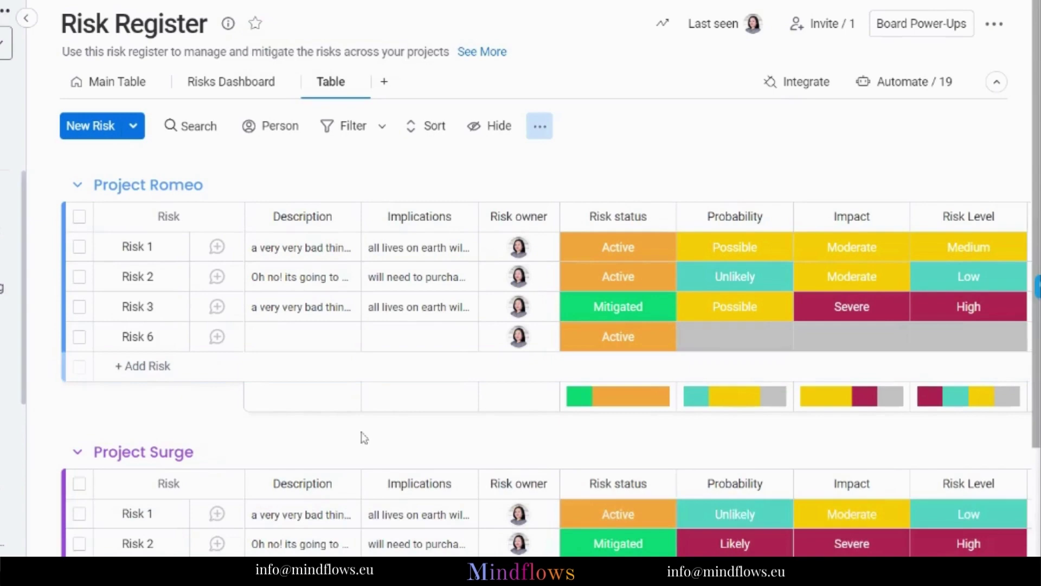